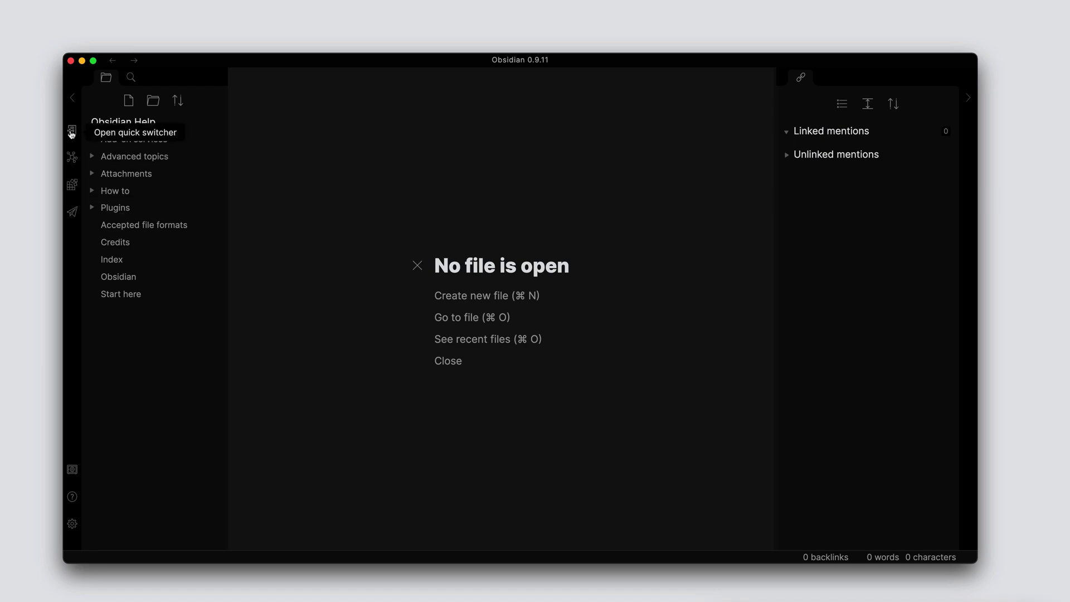
- View the quick switcher's file list and dismiss it without opening a note
left_click(72, 134)
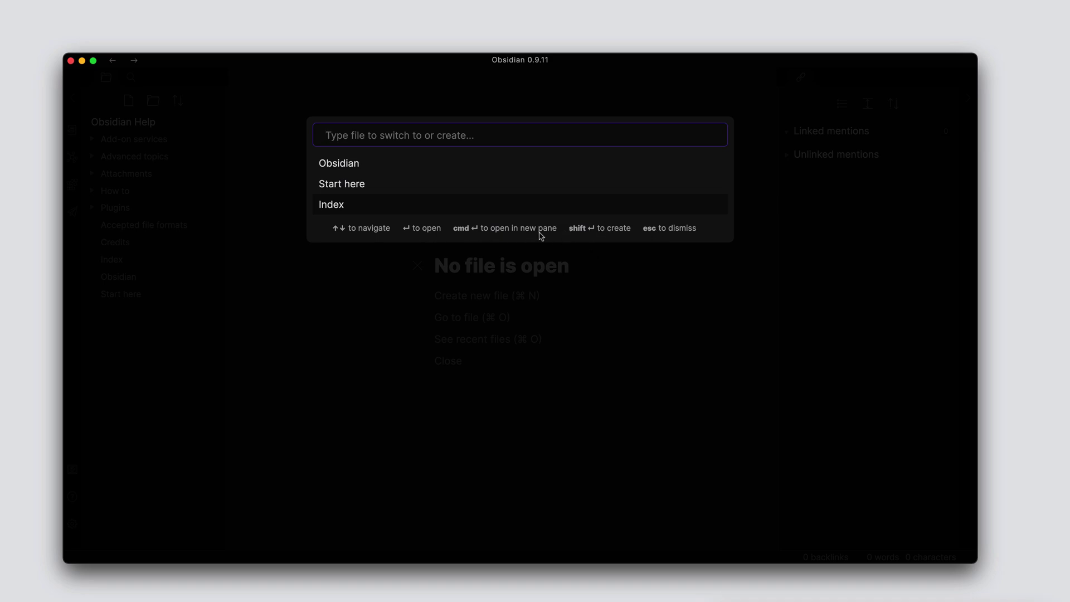
key("Escape")
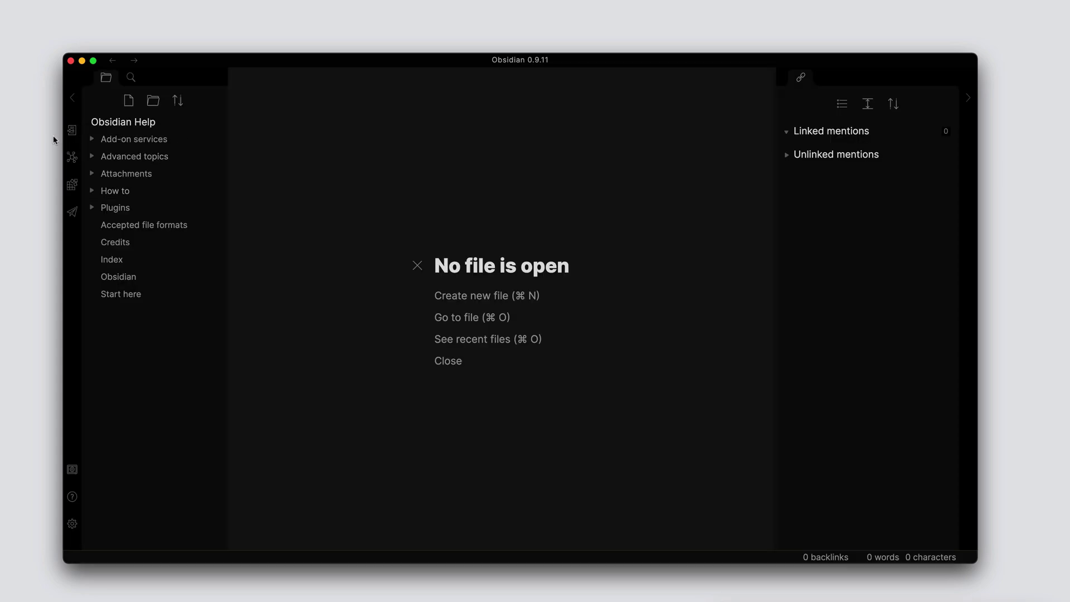
- Open the graph view of the vault, review its filter options and the network of linked notes, and close it
left_click(72, 160)
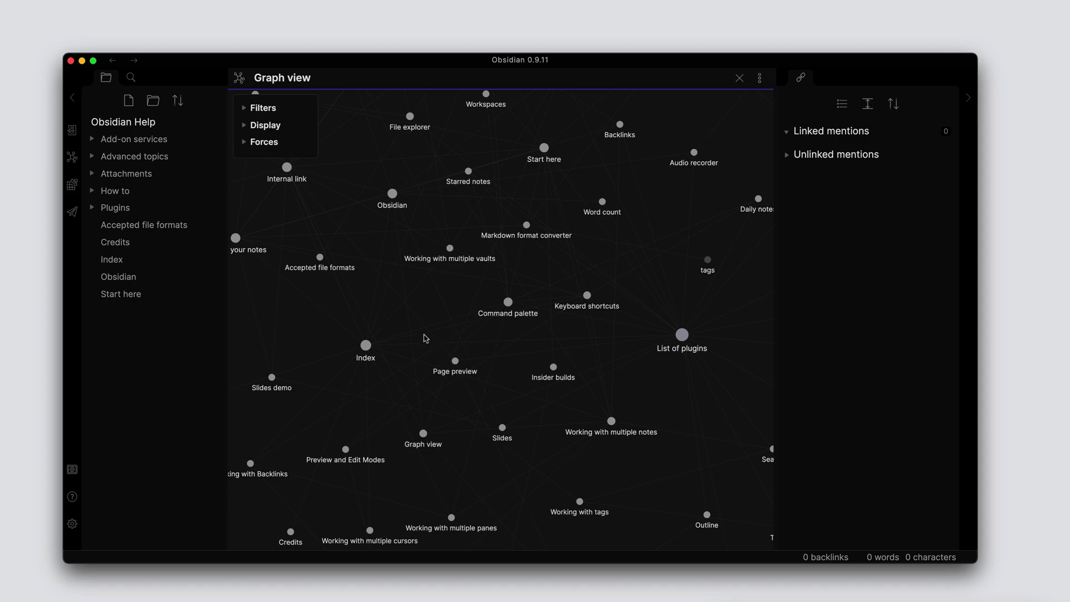
left_click(246, 109)
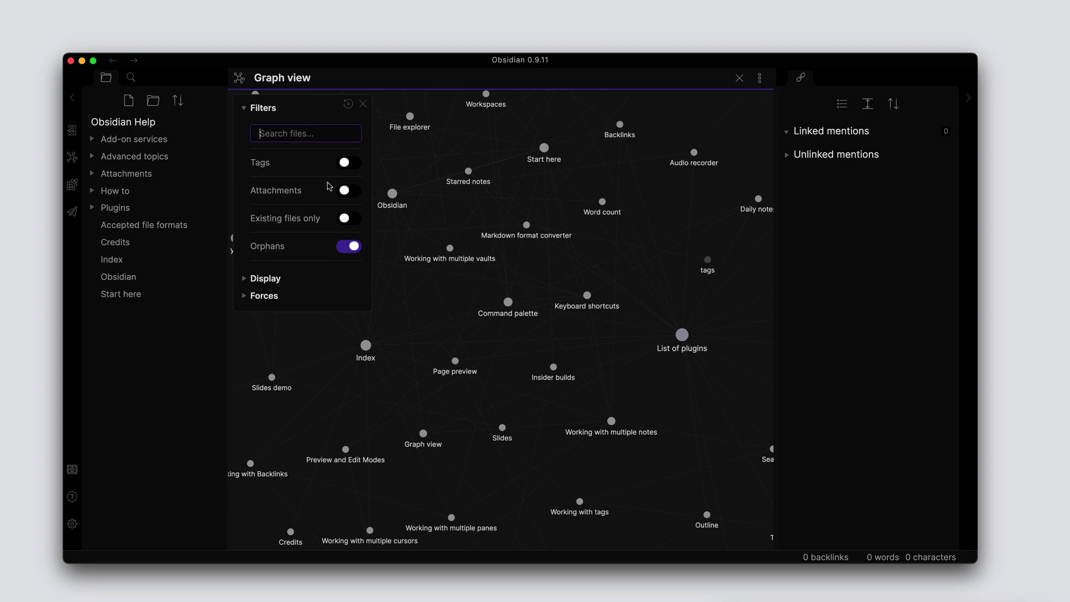
mouse_move(272, 225)
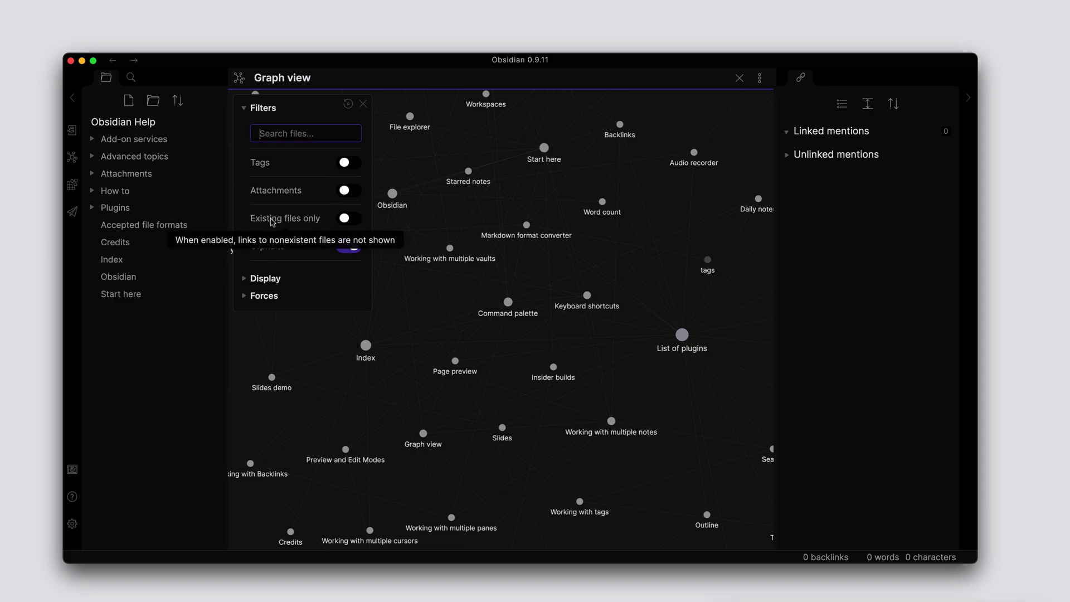
left_click(245, 108)
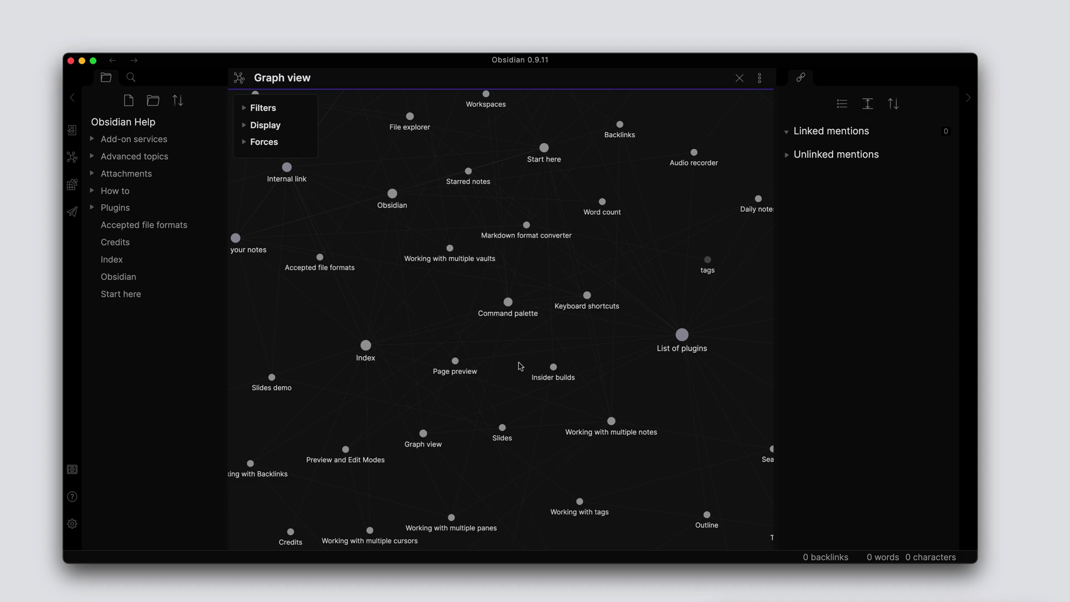
scroll(520, 366, "down", 5)
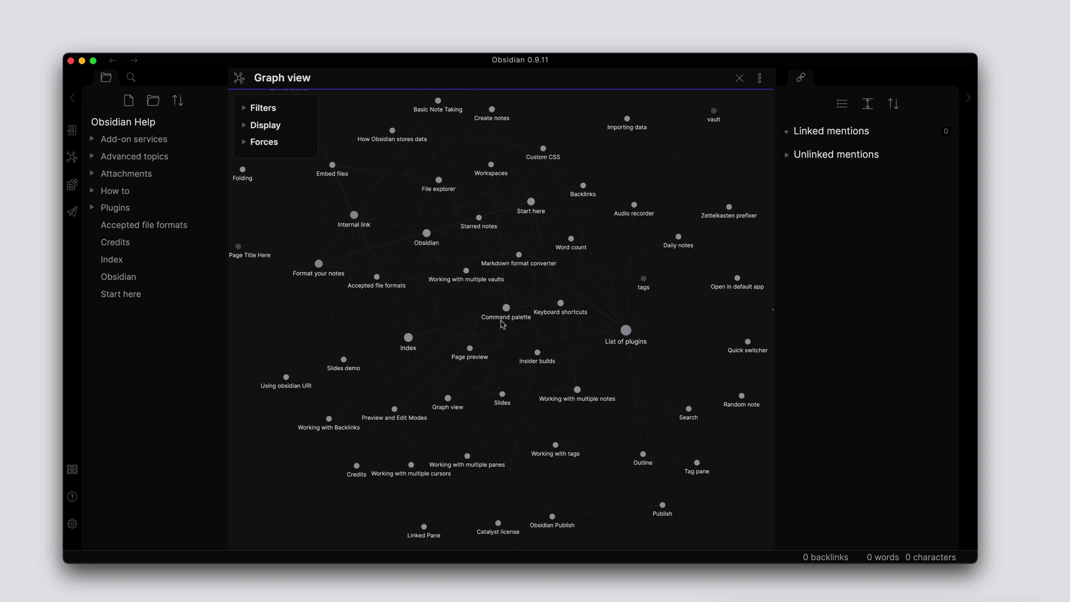
scroll(502, 324, "up", 10)
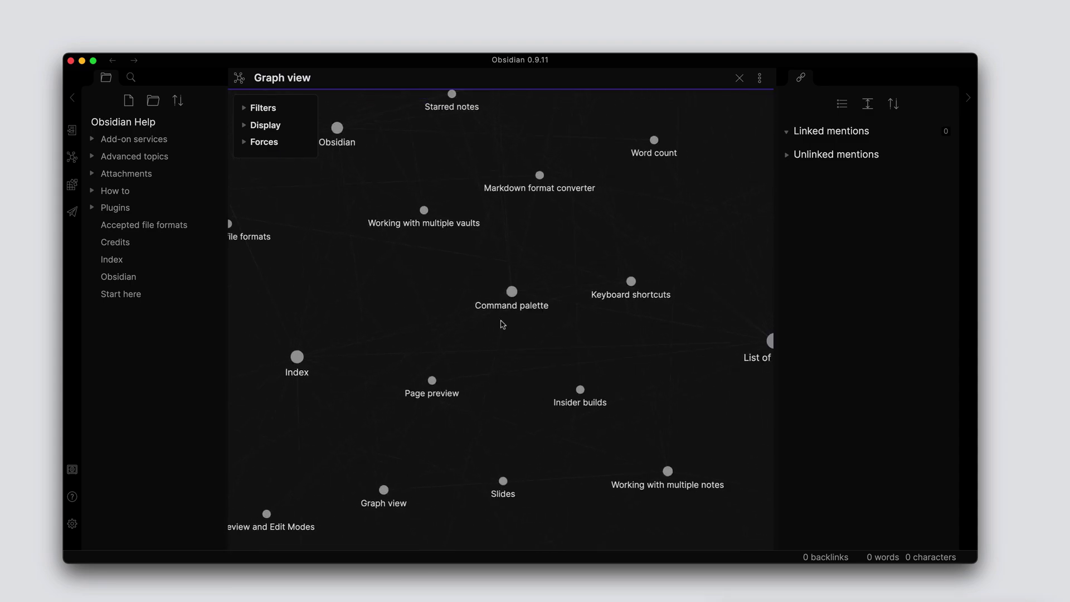
scroll(502, 324, "down", 10)
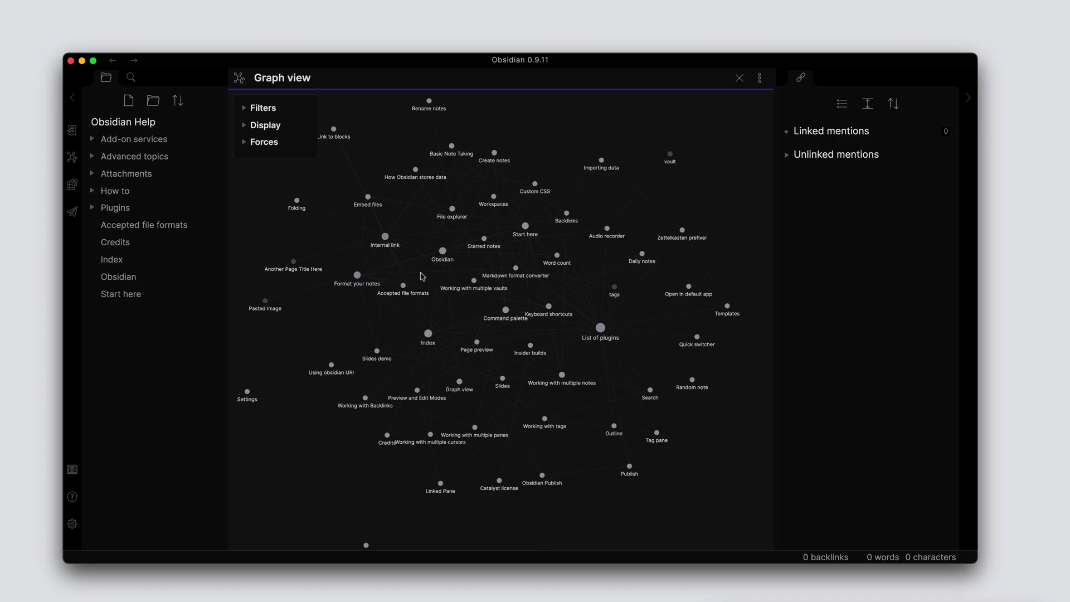
left_click(739, 77)
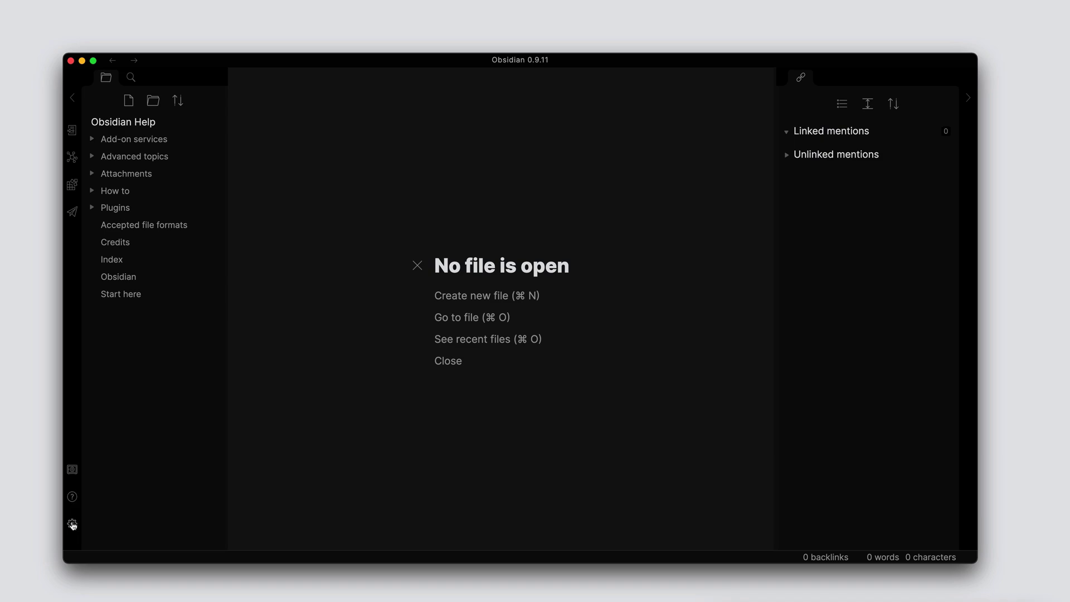
- Open the vault manager, review its vault options and available interface languages, and close it without changes
left_click(72, 471)
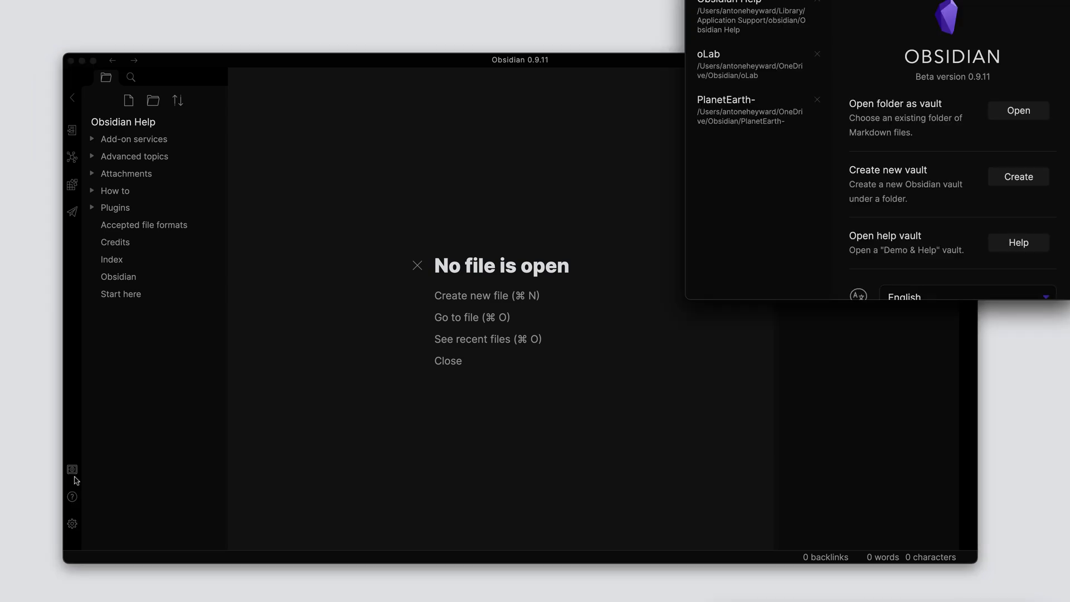
left_click_drag(809, 0, 453, 154)
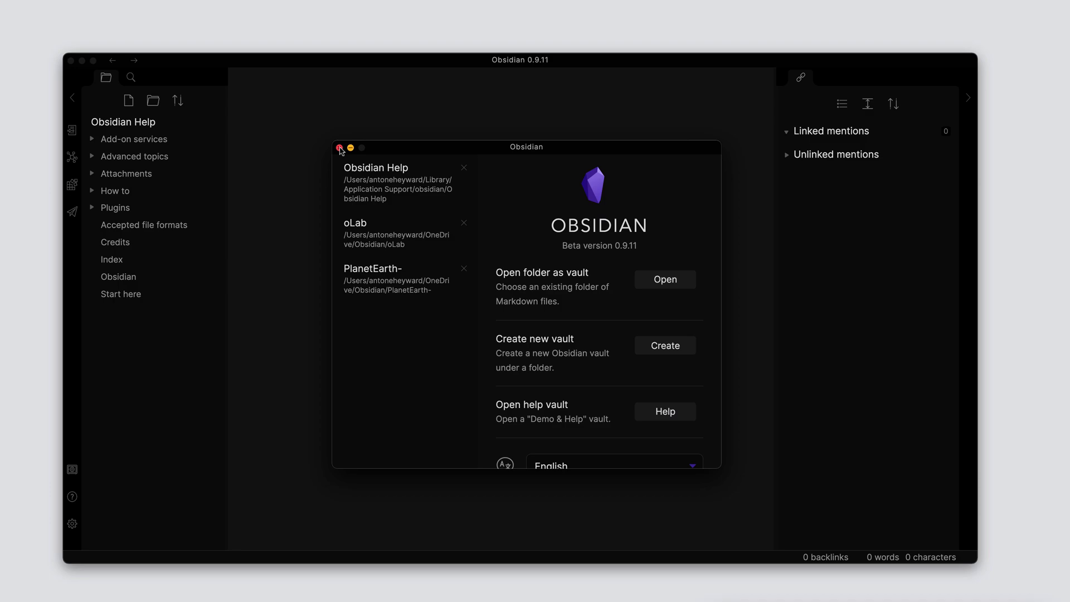
scroll(501, 400, "down", 2)
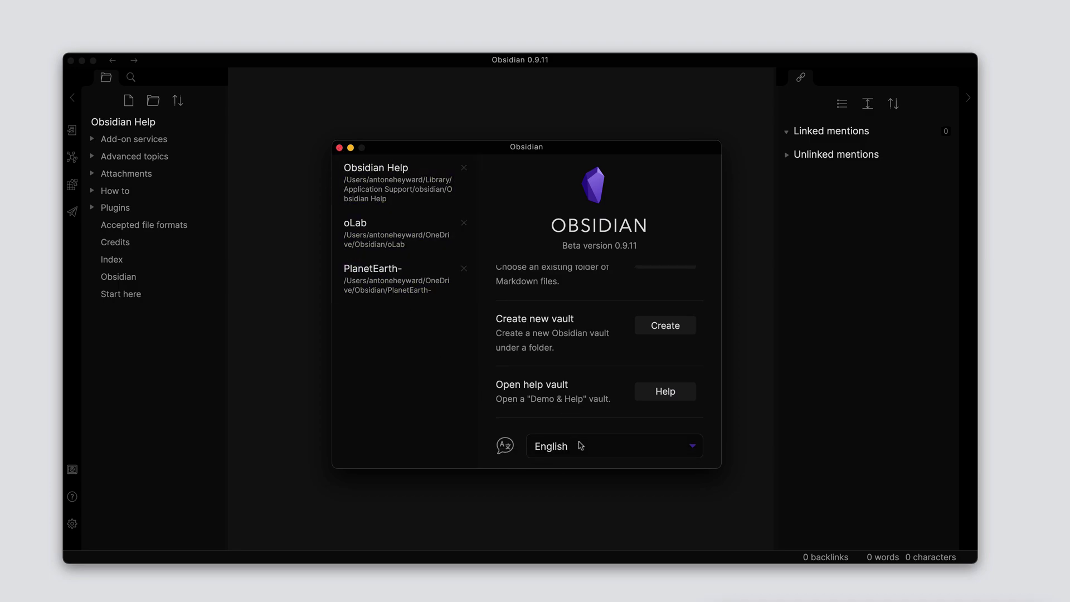
left_click(596, 445)
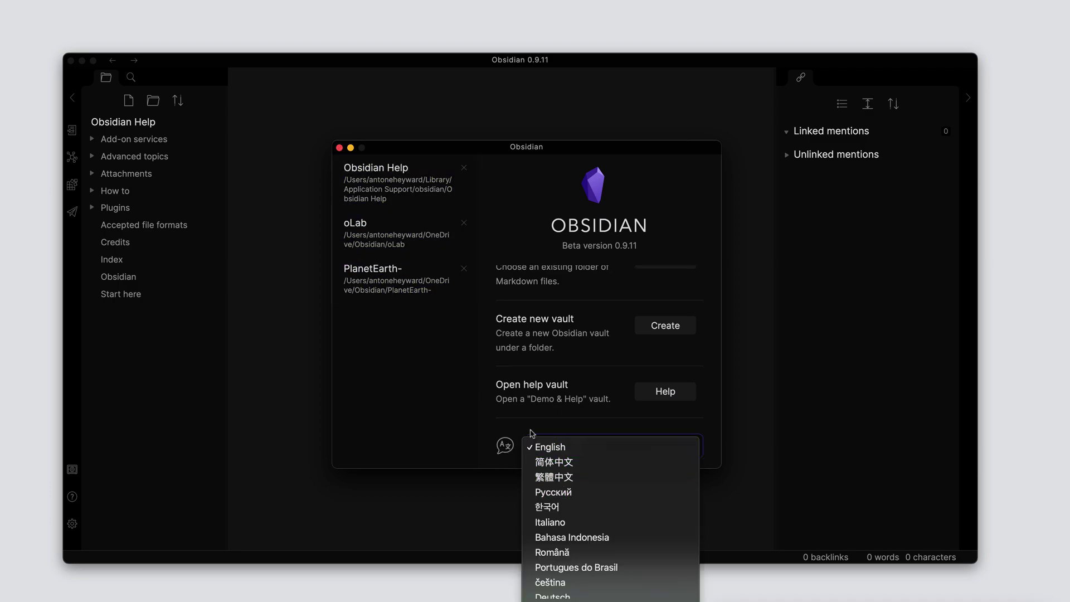
left_click(503, 422)
left_click(339, 148)
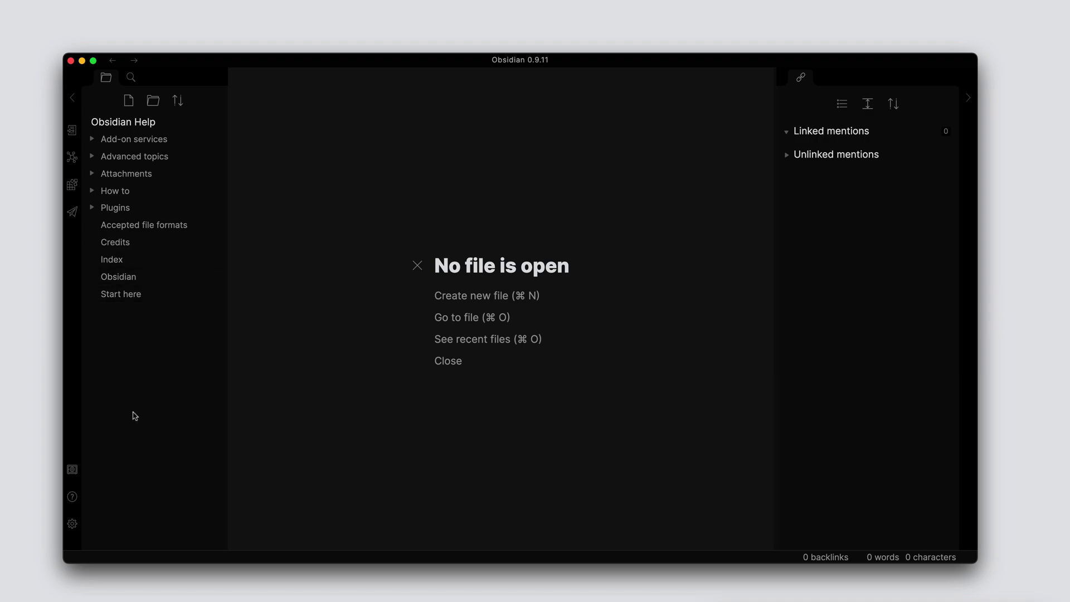
- Review the settings pages, including Editor, Files & Links, Appearance, Hotkeys, About, Account and Core plugins, and close the settings
left_click(72, 524)
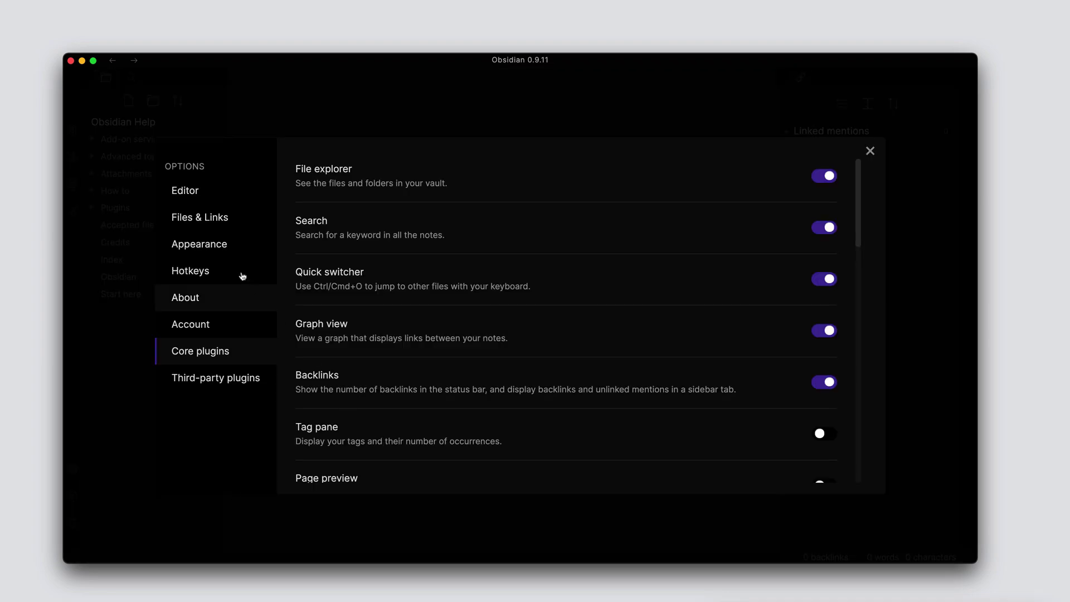
left_click(205, 196)
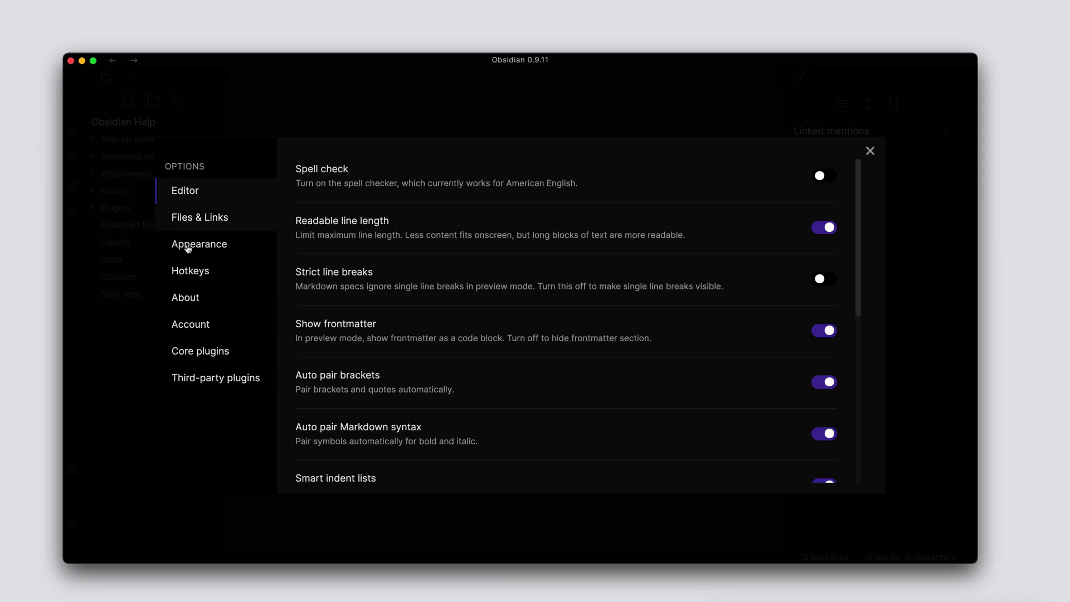
left_click(198, 222)
left_click(202, 245)
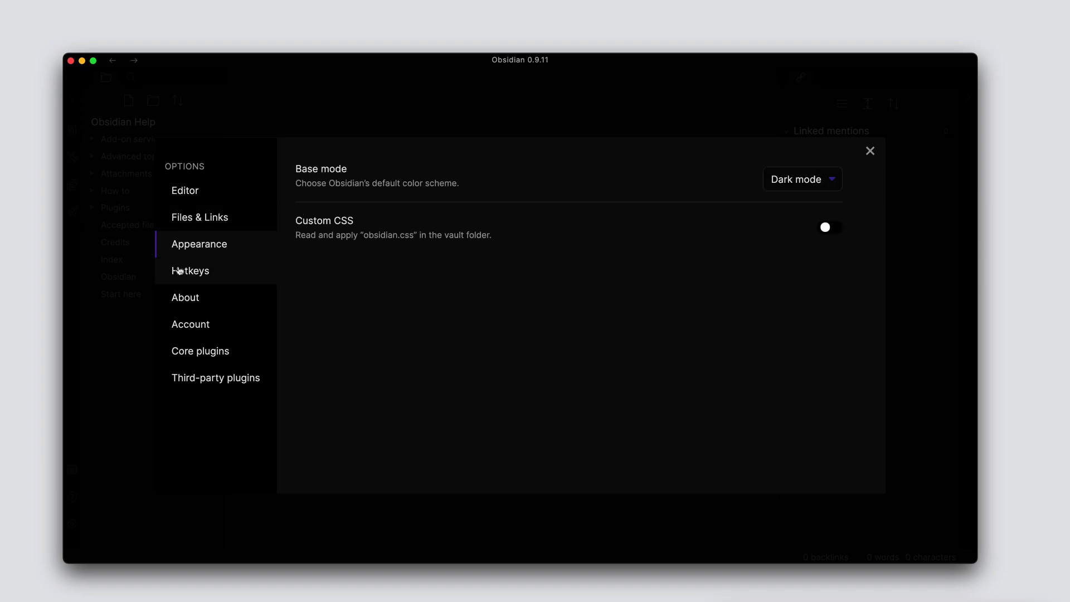
left_click(182, 272)
left_click(192, 301)
left_click(193, 324)
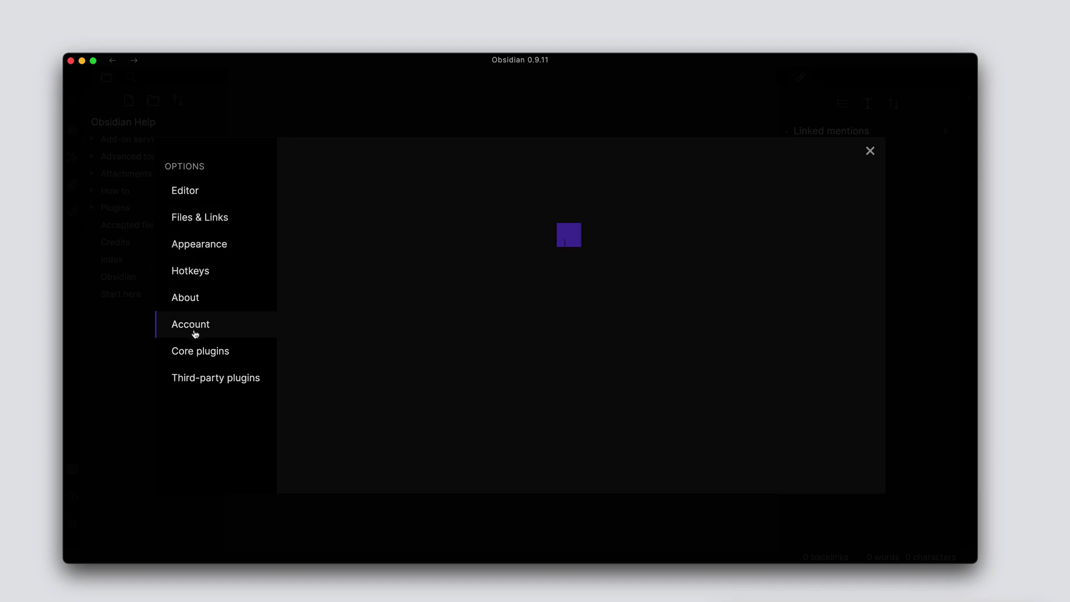
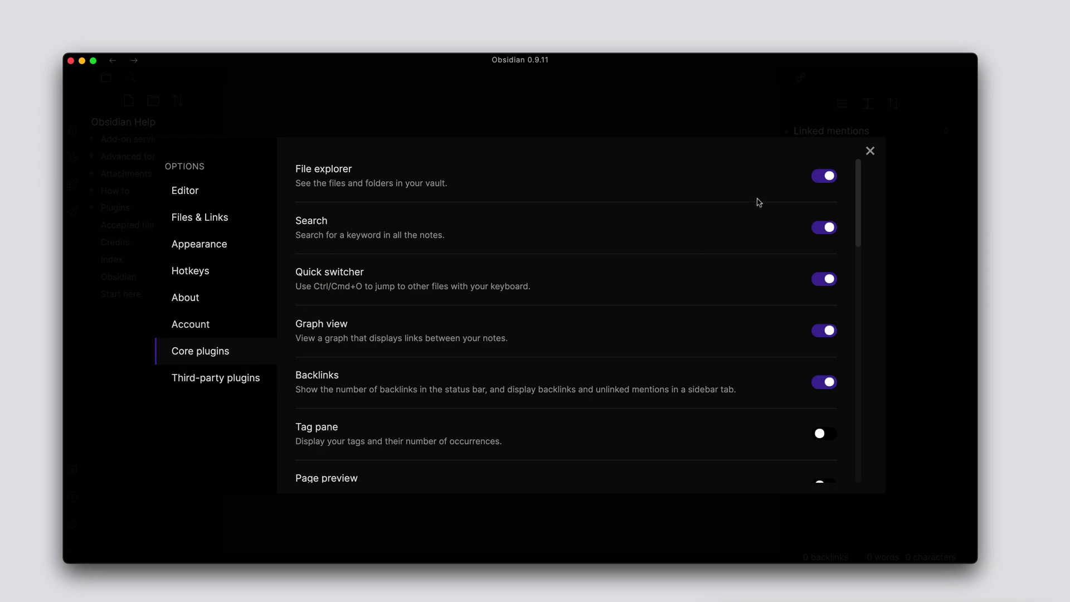
left_click(869, 152)
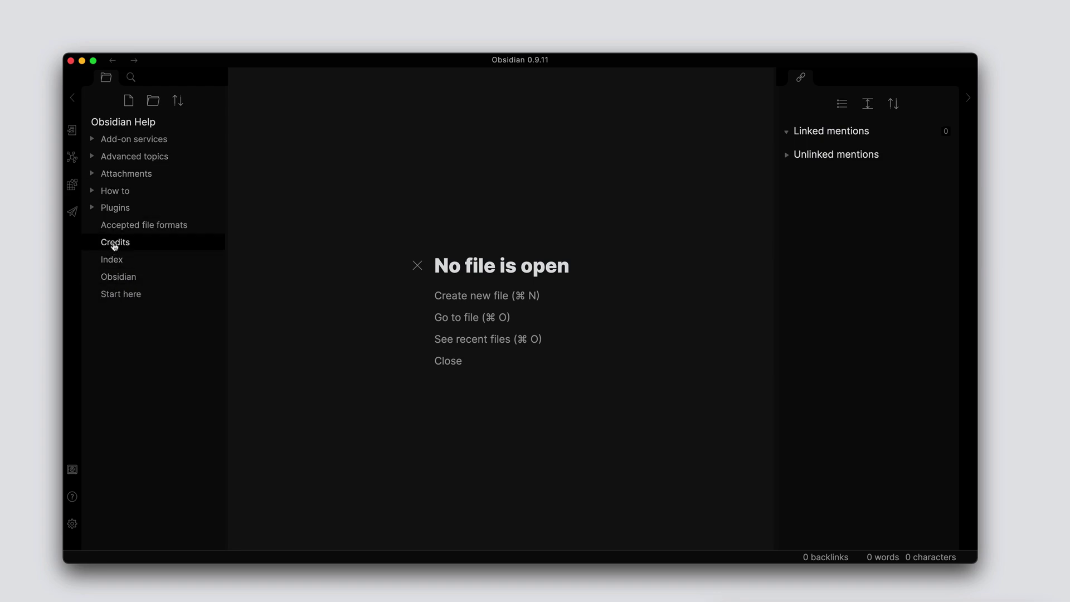
- Open the Start here note, and look up the word "start" in the Importing data note through the vault search
left_click(114, 295)
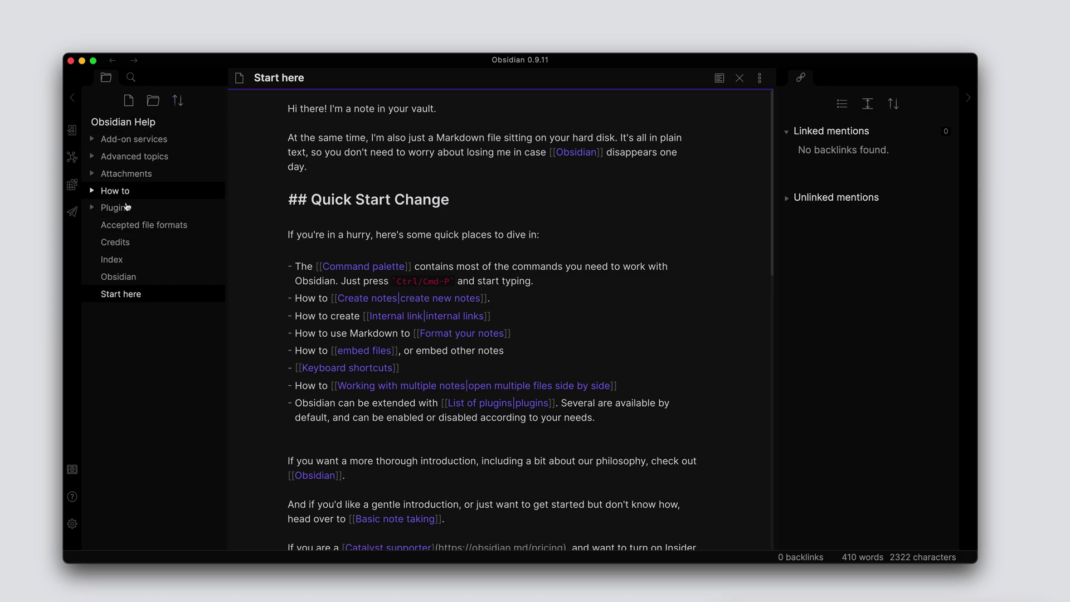
left_click(131, 77)
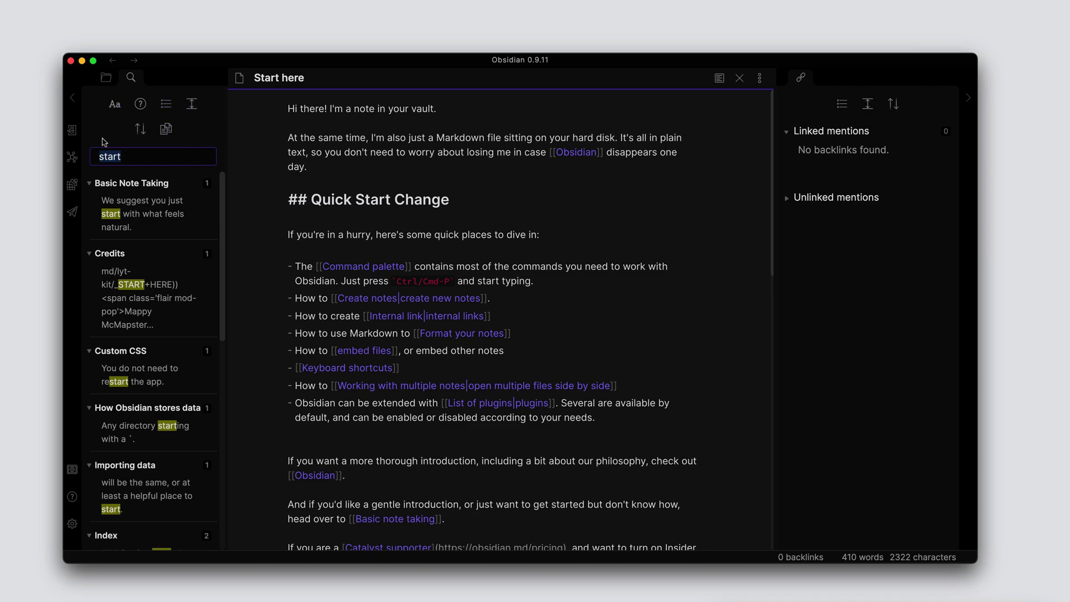
left_click(127, 158)
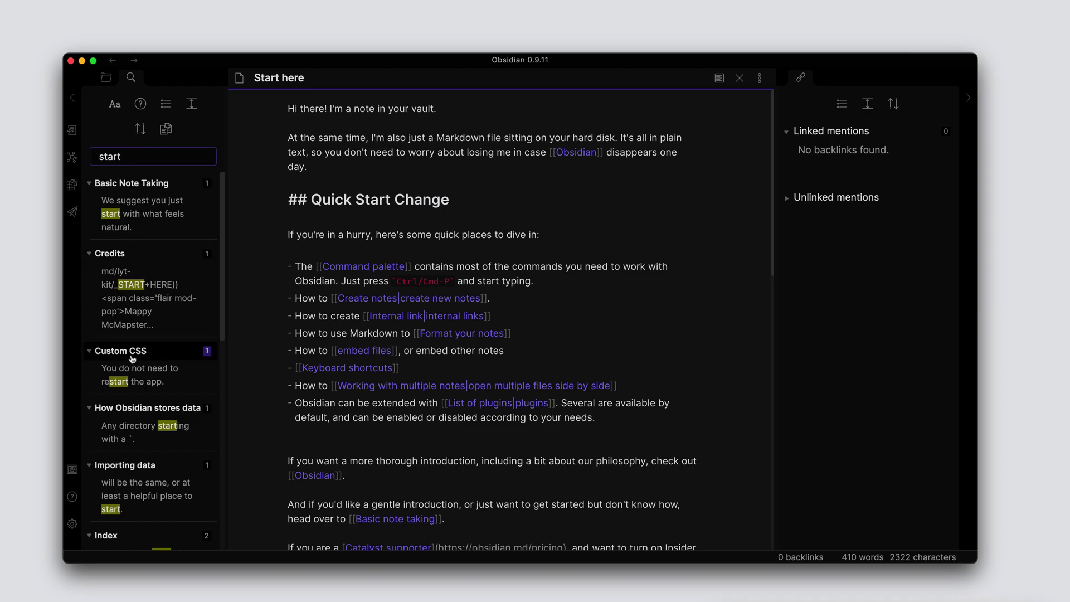
scroll(134, 351, "down", 3)
scroll(136, 364, "down", 5)
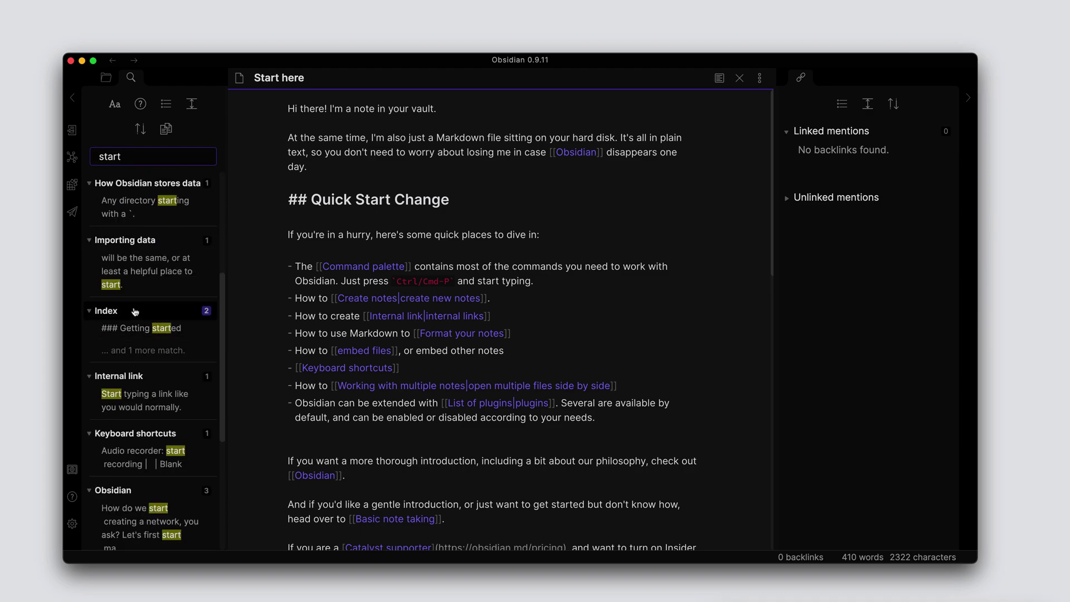
left_click(134, 264)
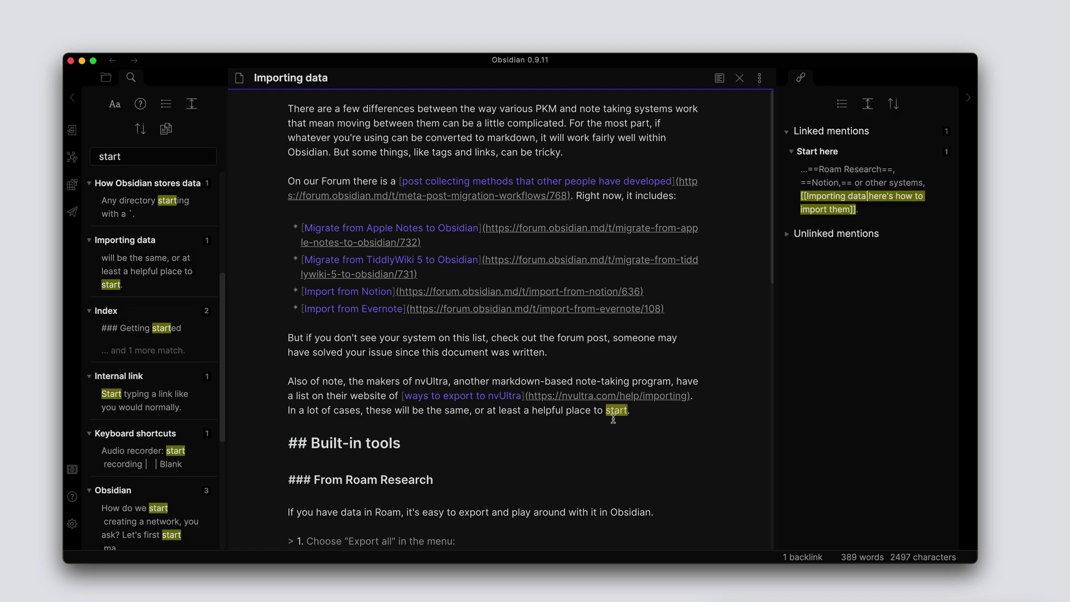
left_click_drag(606, 411, 629, 410)
- Turn on case matching for the vault search and return to the file explorer
left_click(115, 104)
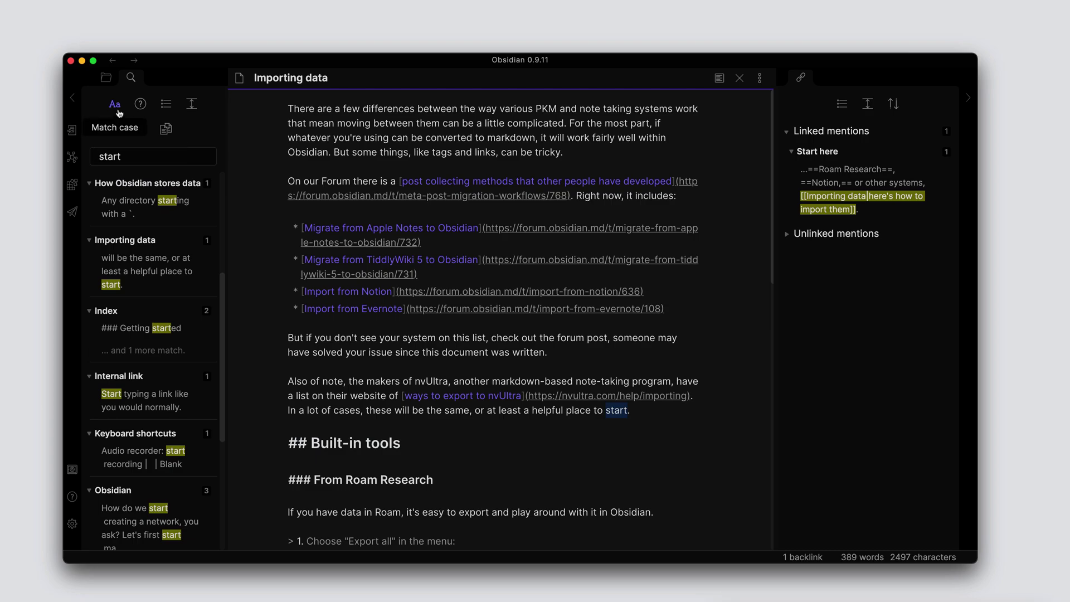
left_click(118, 109)
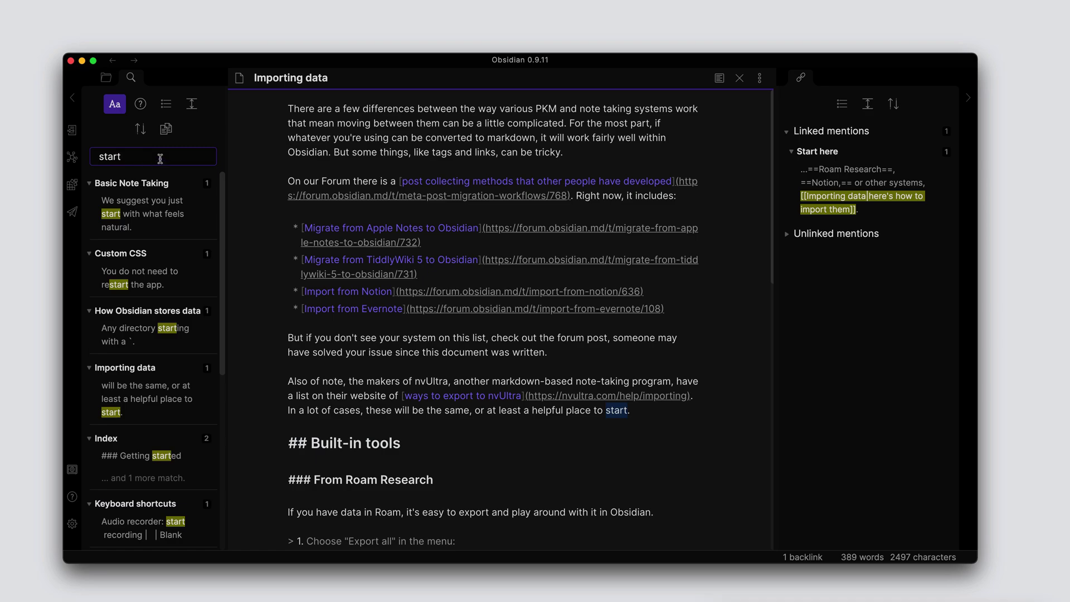
left_click(106, 78)
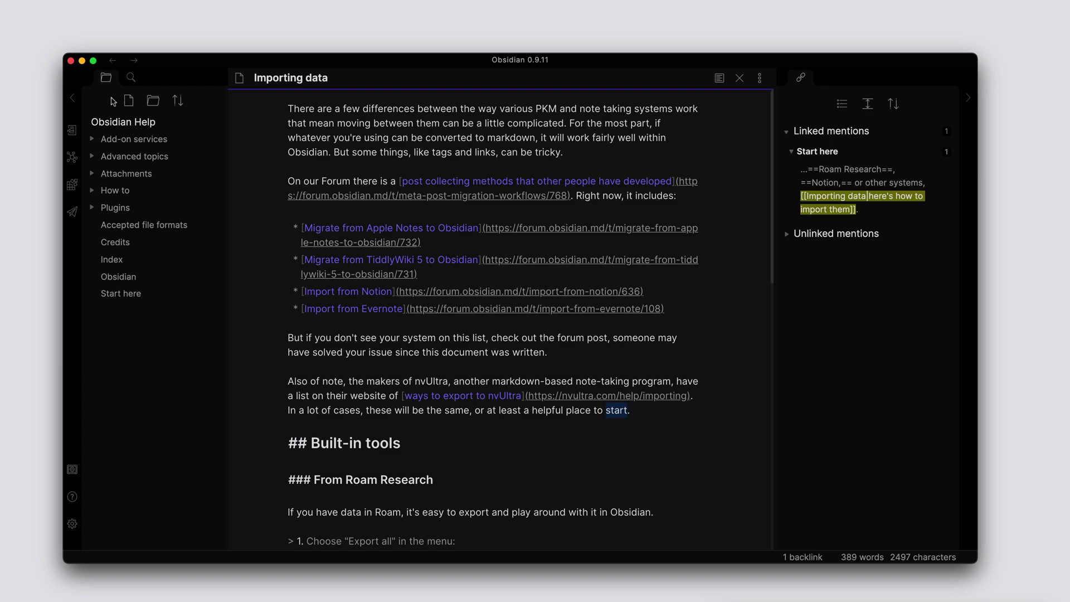
- Navigate back to the Start here note and forward to Importing data, and close the note
left_click(114, 62)
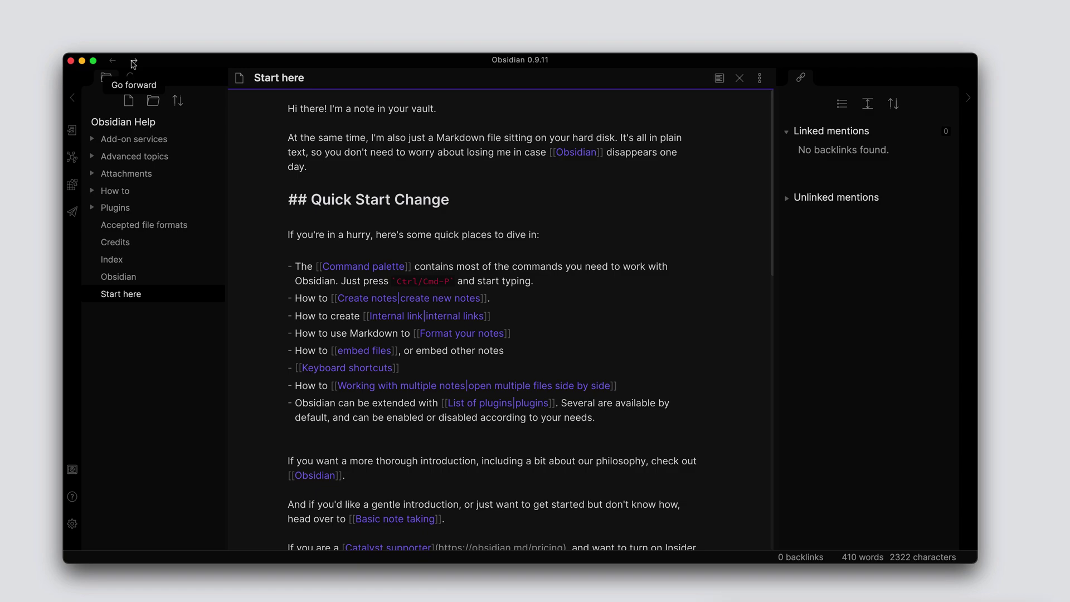
left_click(134, 62)
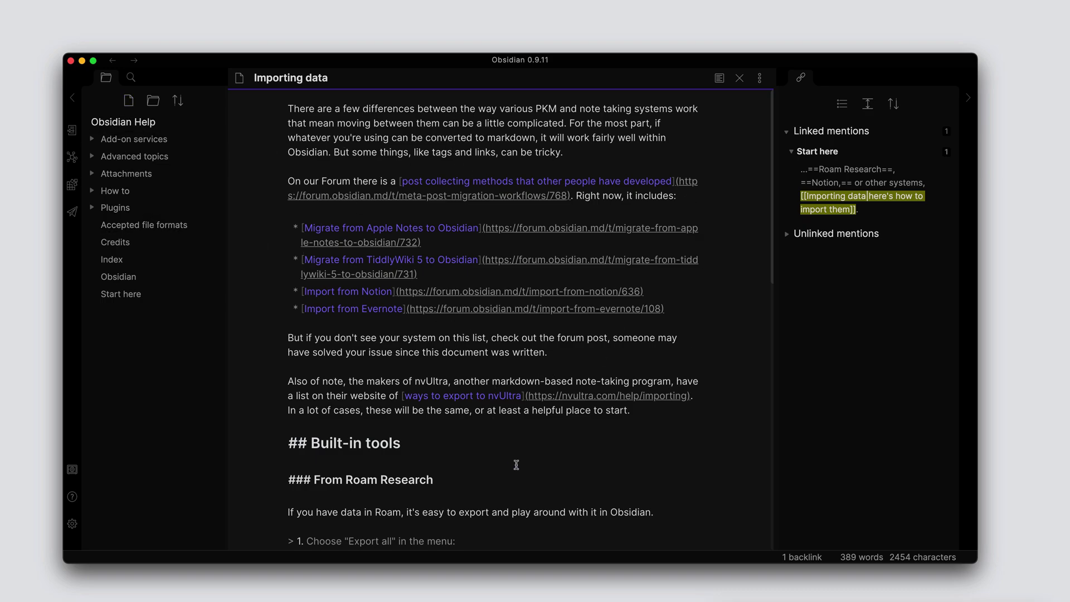
left_click(740, 79)
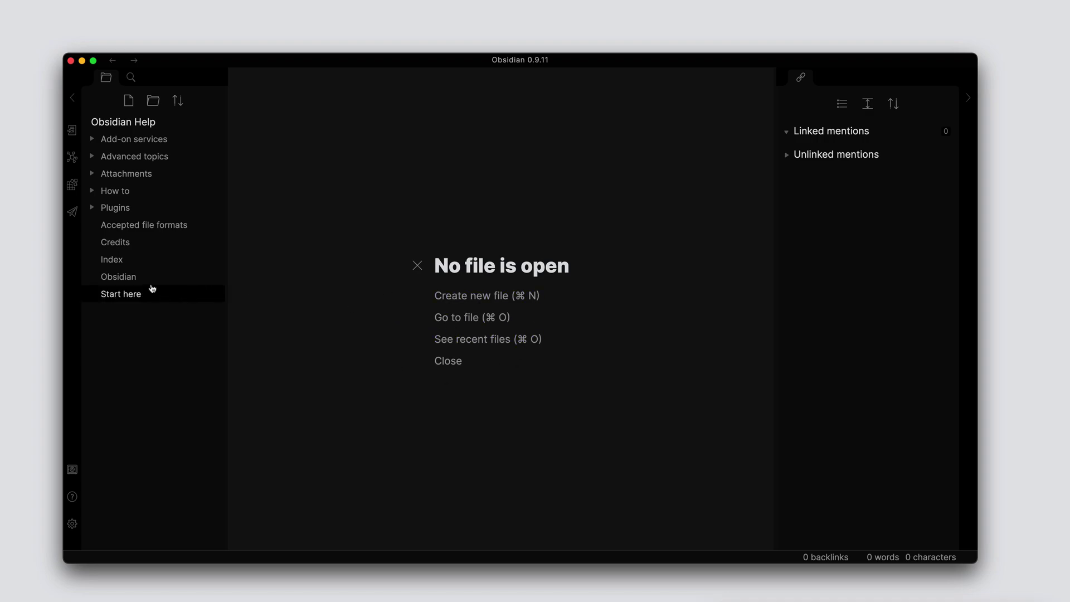
- Open the Start here note, view it in preview mode, and return it to edit mode
left_click(123, 294)
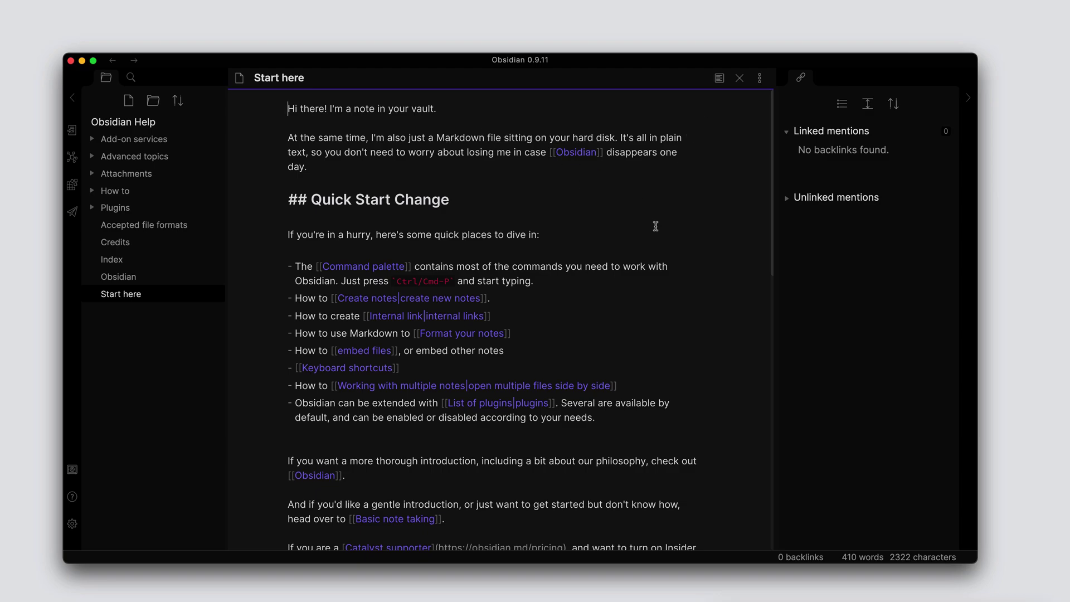
left_click(719, 79)
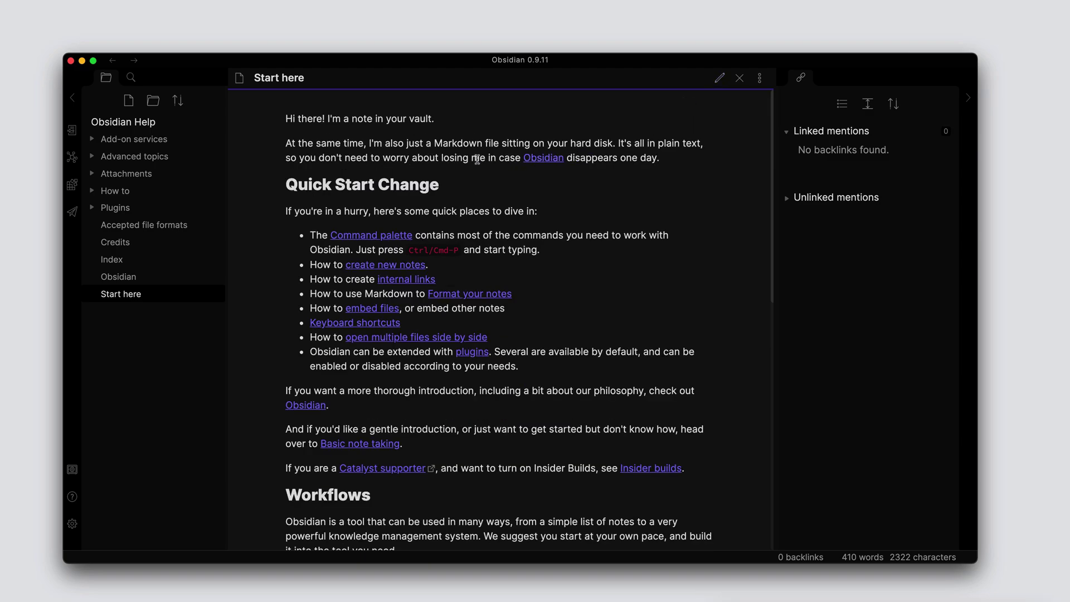
left_click(719, 80)
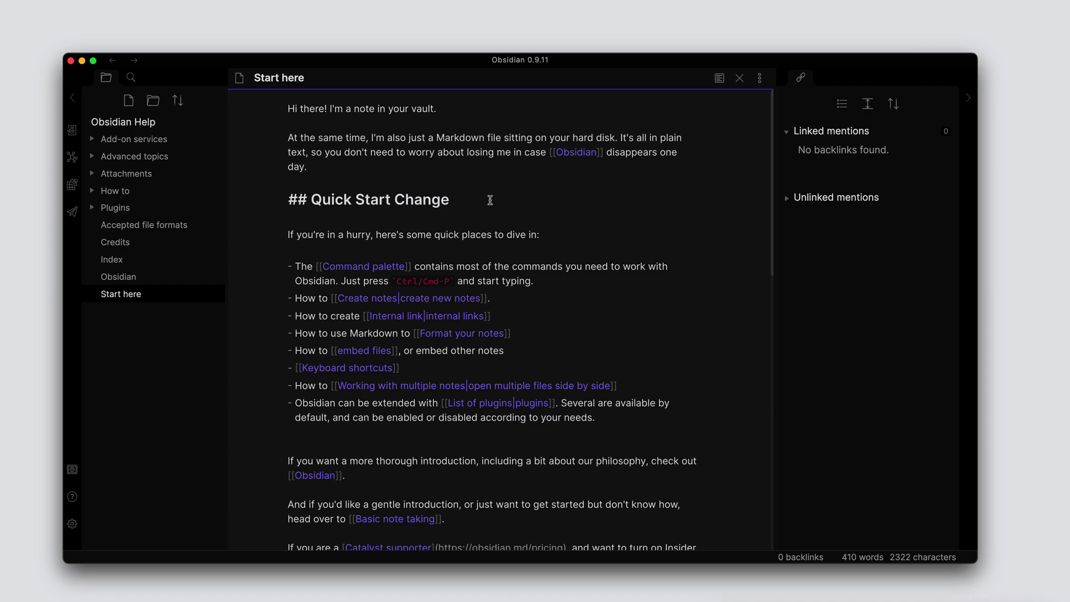
- View the Start here note in preview mode once more and return it to edit mode
left_click(719, 81)
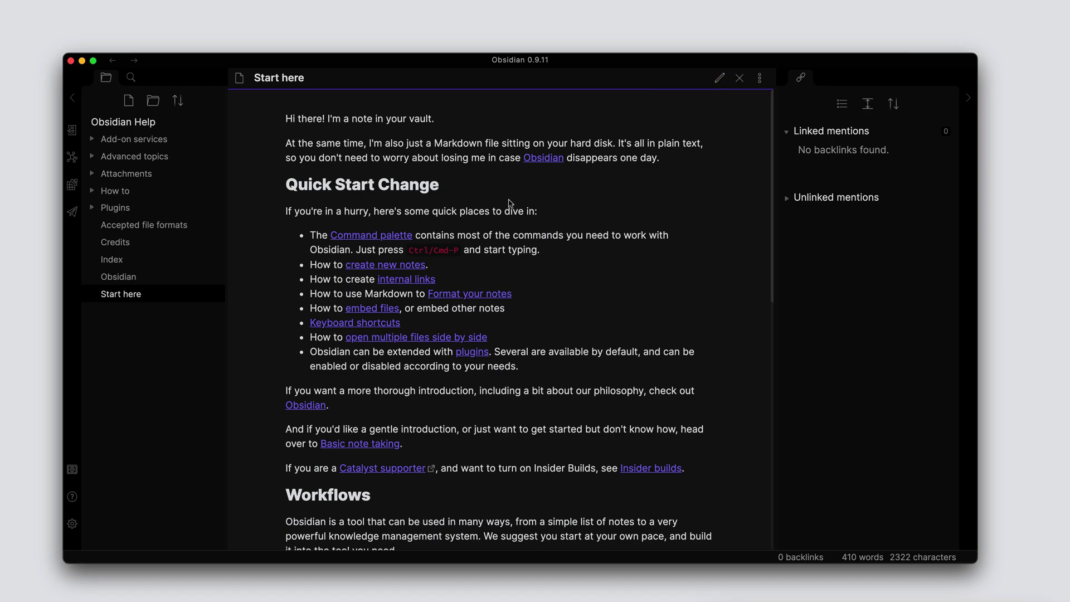
left_click(720, 81)
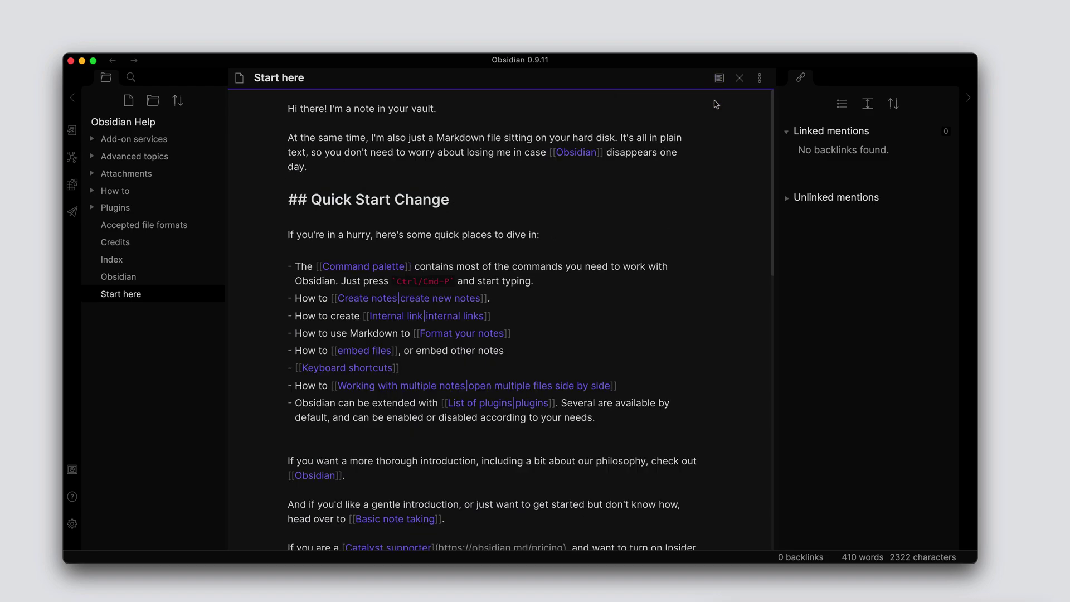
- Split the Start here note vertically and set the new second pane to preview mode
left_click(760, 80)
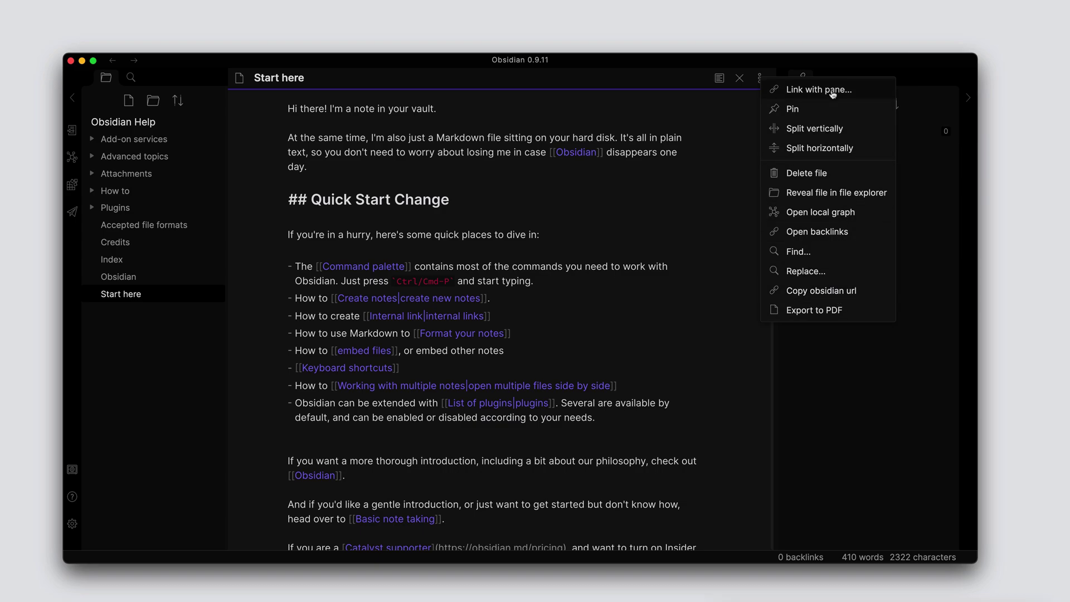
left_click(821, 136)
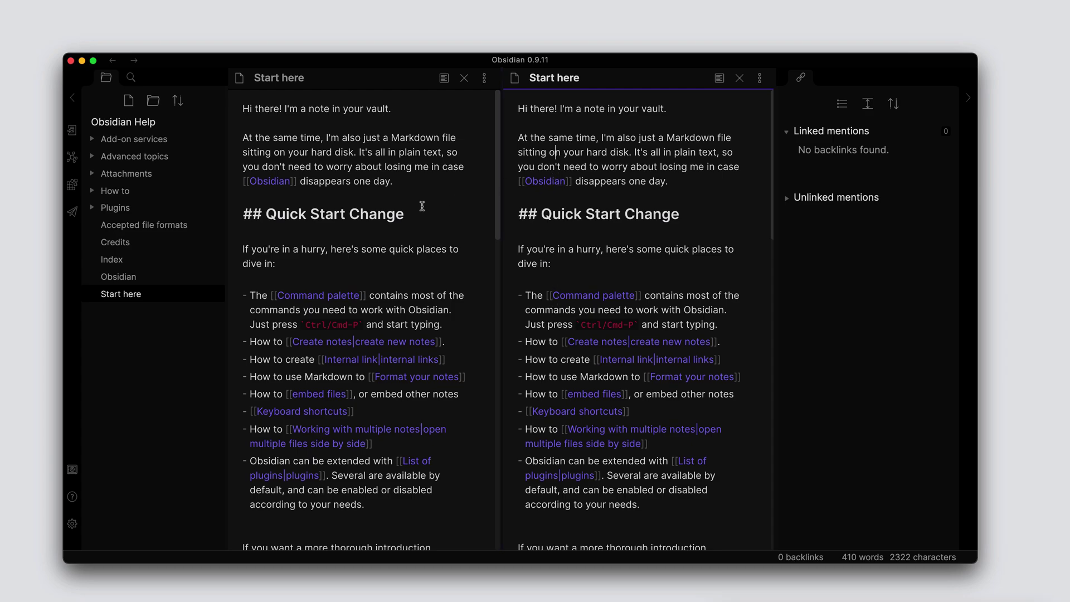
left_click(381, 150)
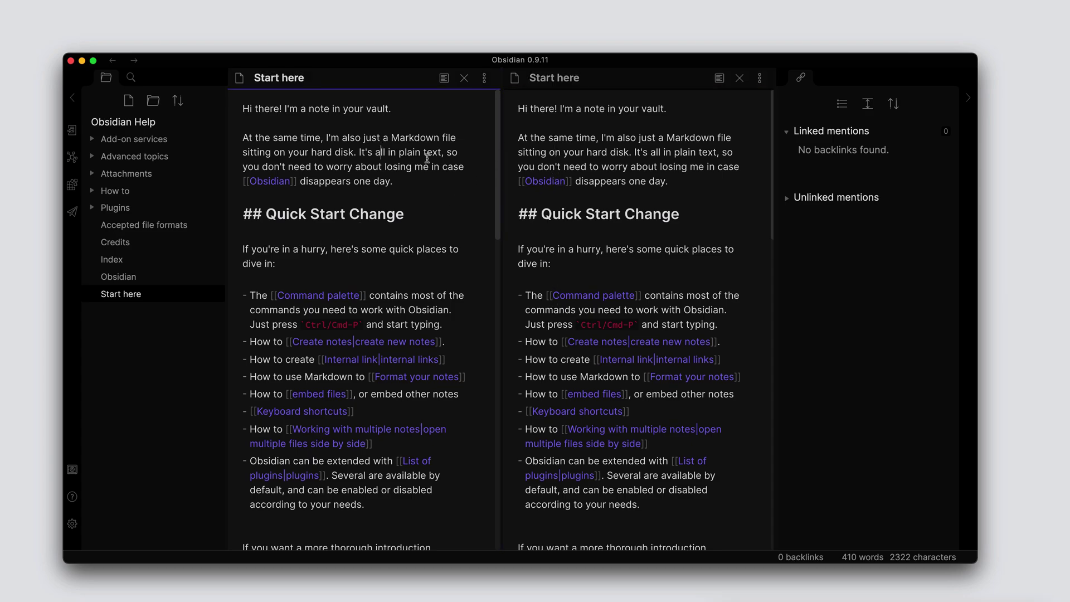
left_click(719, 78)
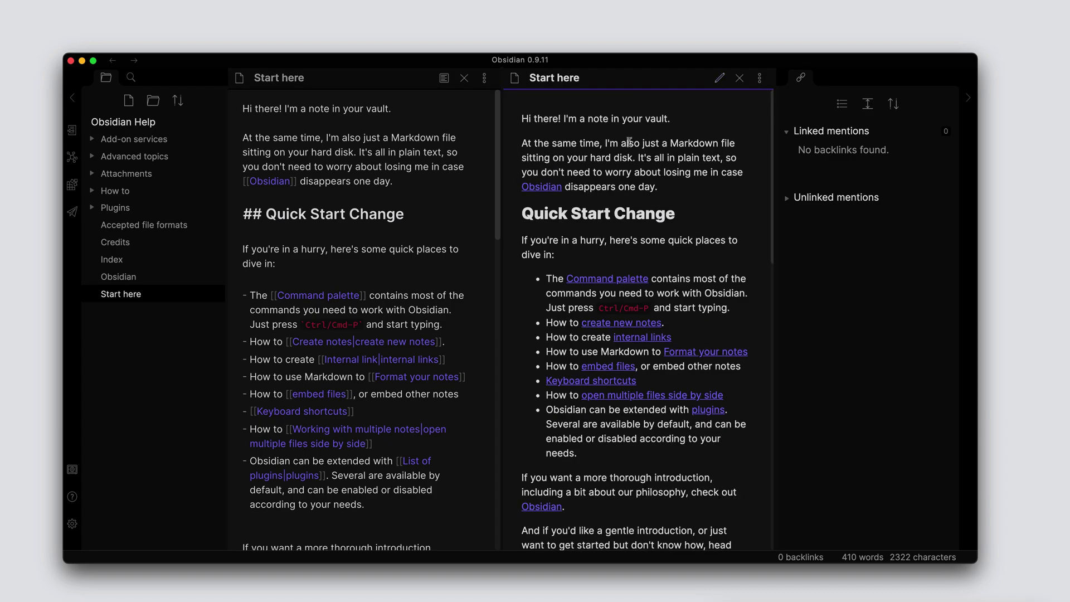
- Switch the active pane back and forth between the edit and preview copies of Start here
left_click(408, 216)
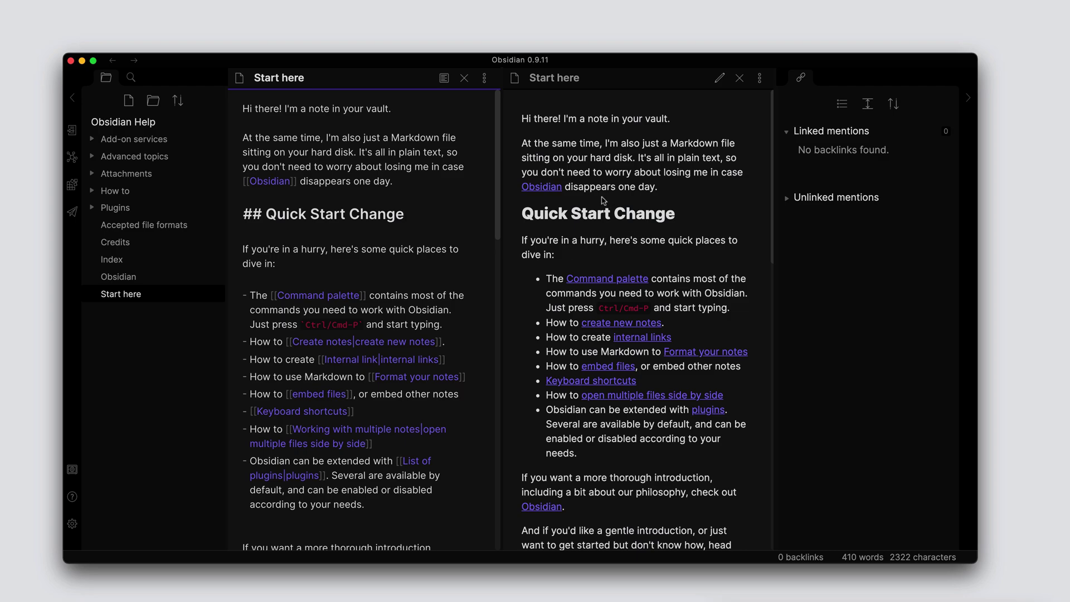
left_click(658, 112)
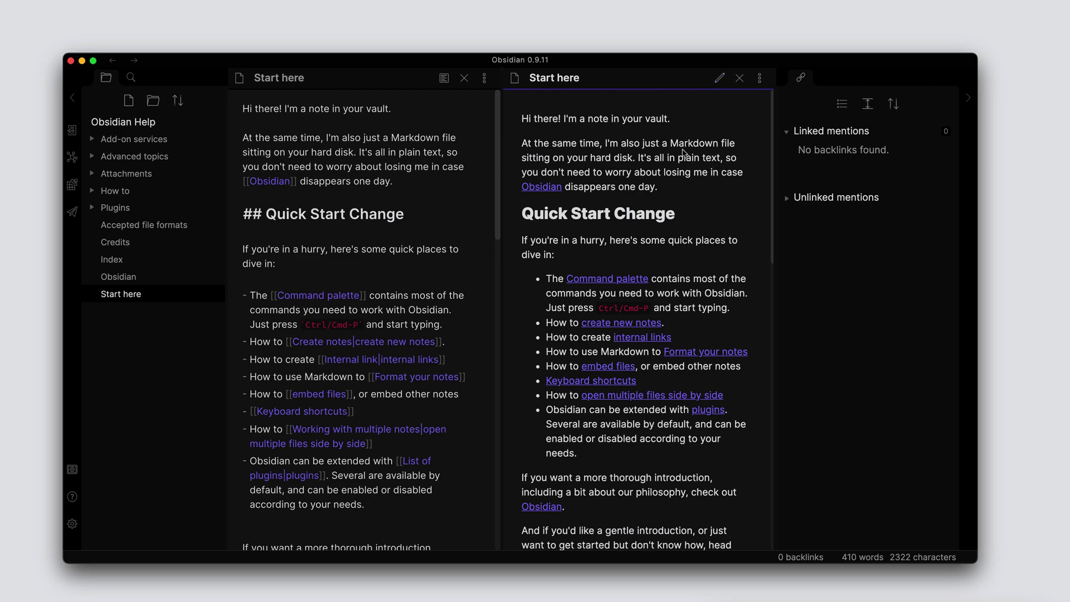
left_click(429, 161)
left_click(560, 148)
left_click(459, 153)
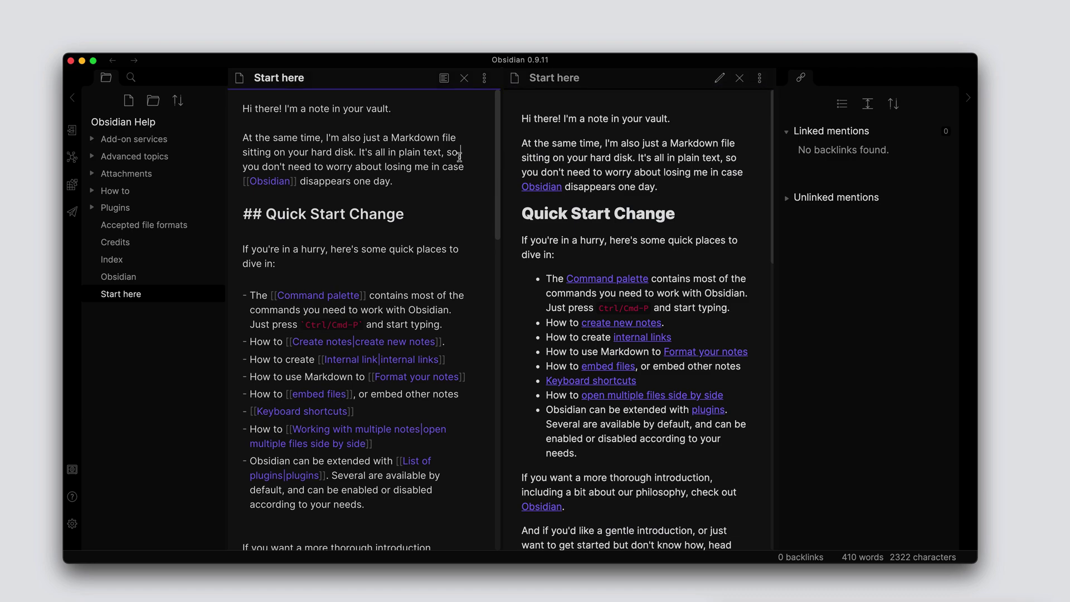
left_click(561, 149)
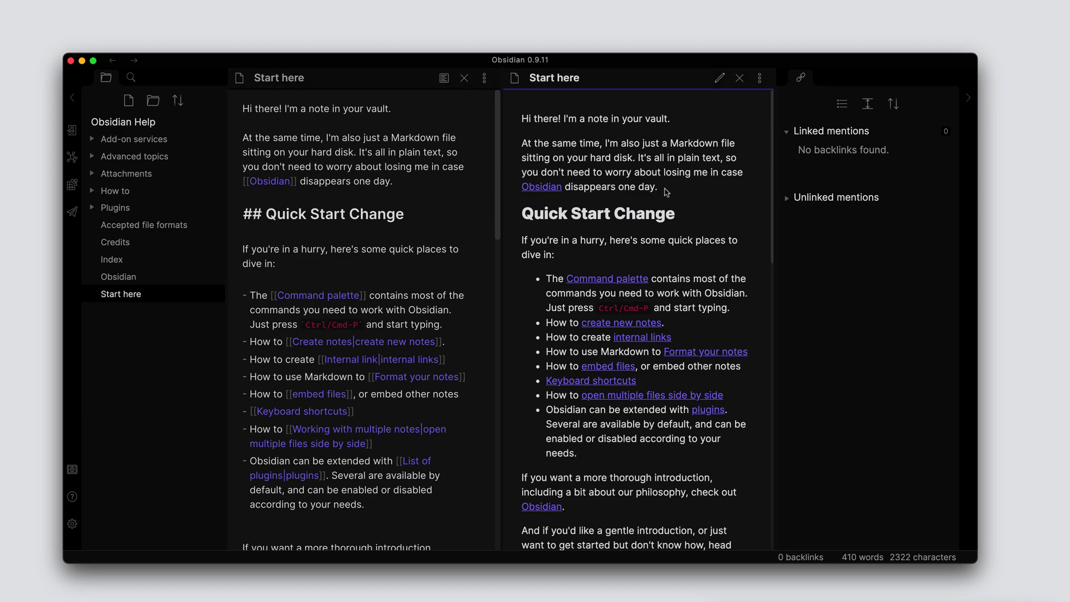
- Split both the preview pane and the edit pane of Start here horizontally to make a four-pane grid
left_click(759, 78)
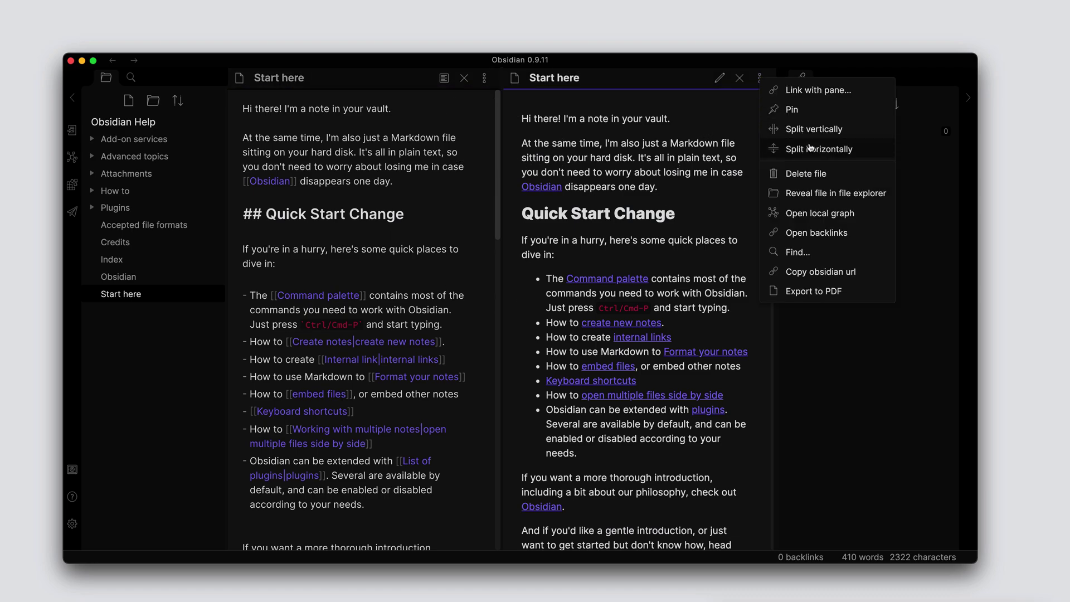
left_click(805, 149)
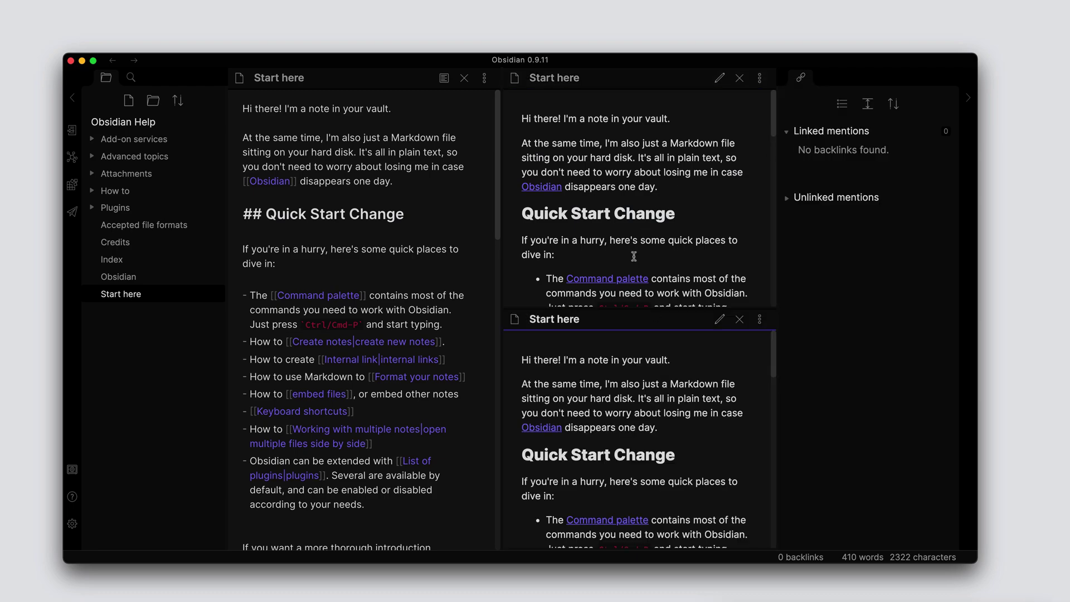
left_click(483, 78)
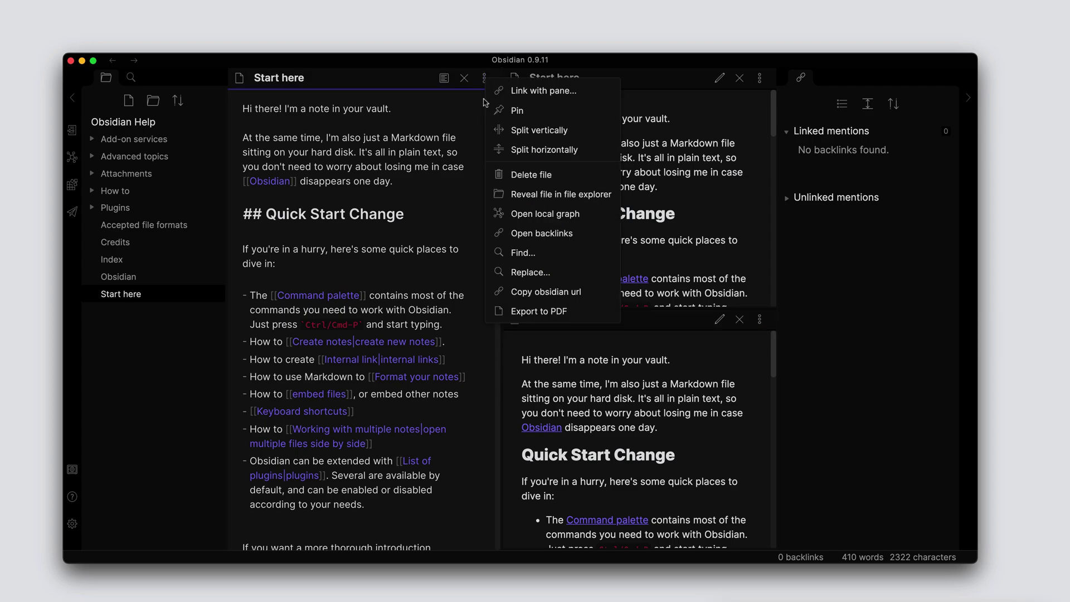
left_click(538, 151)
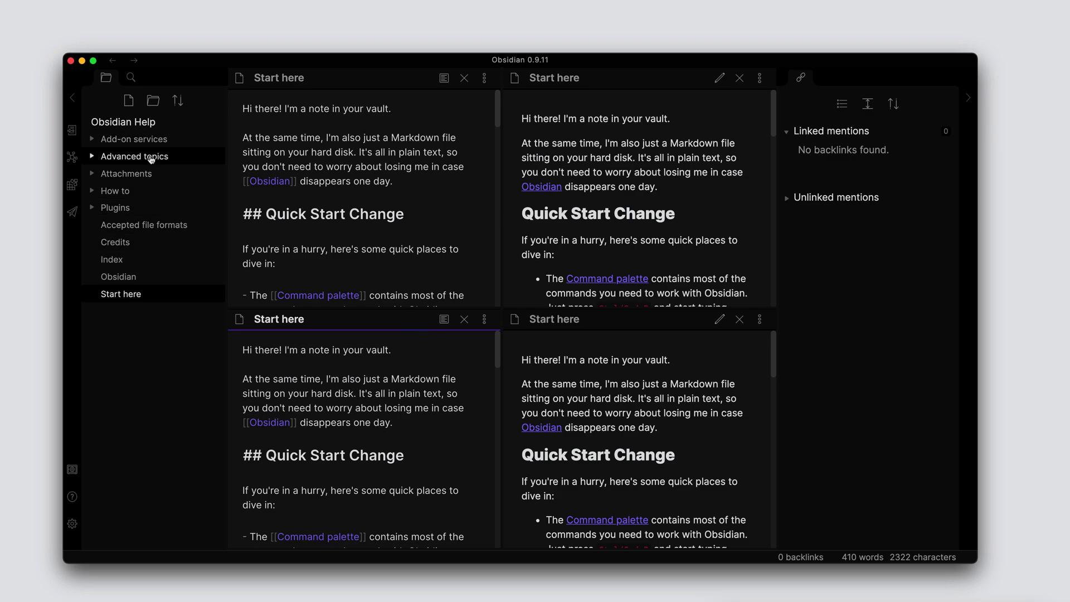
- Collapse the file explorer and backlinks sidebars, and expand the file explorer again
left_click(73, 98)
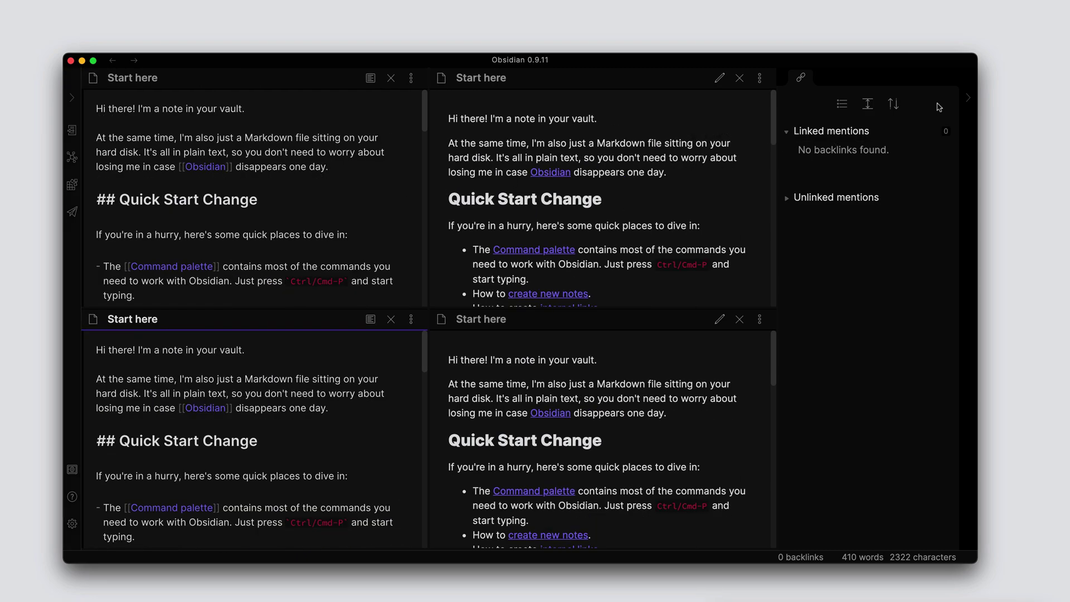
left_click(966, 99)
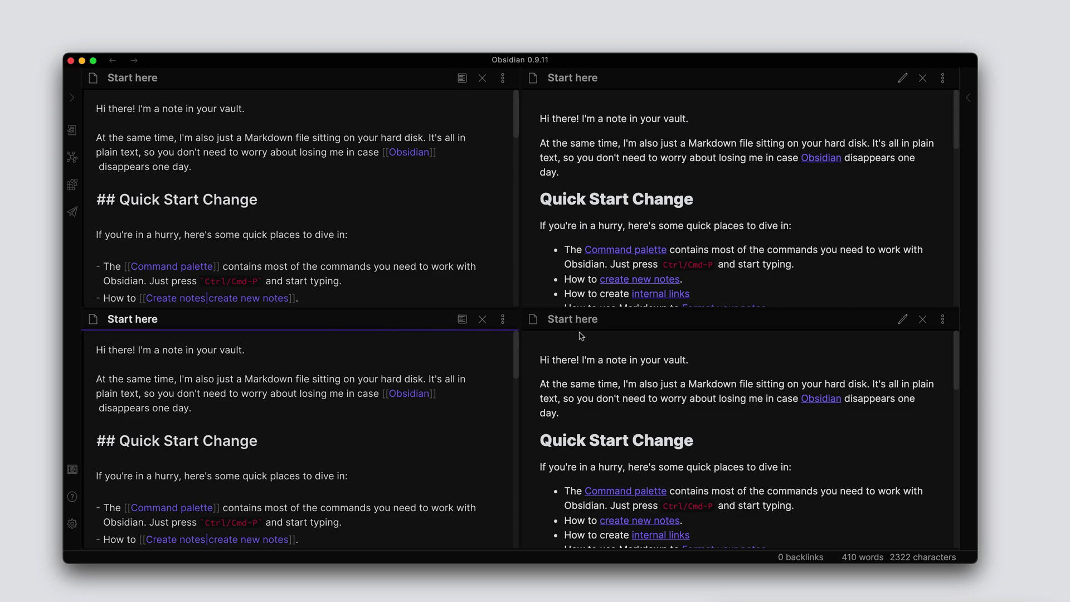
left_click(72, 97)
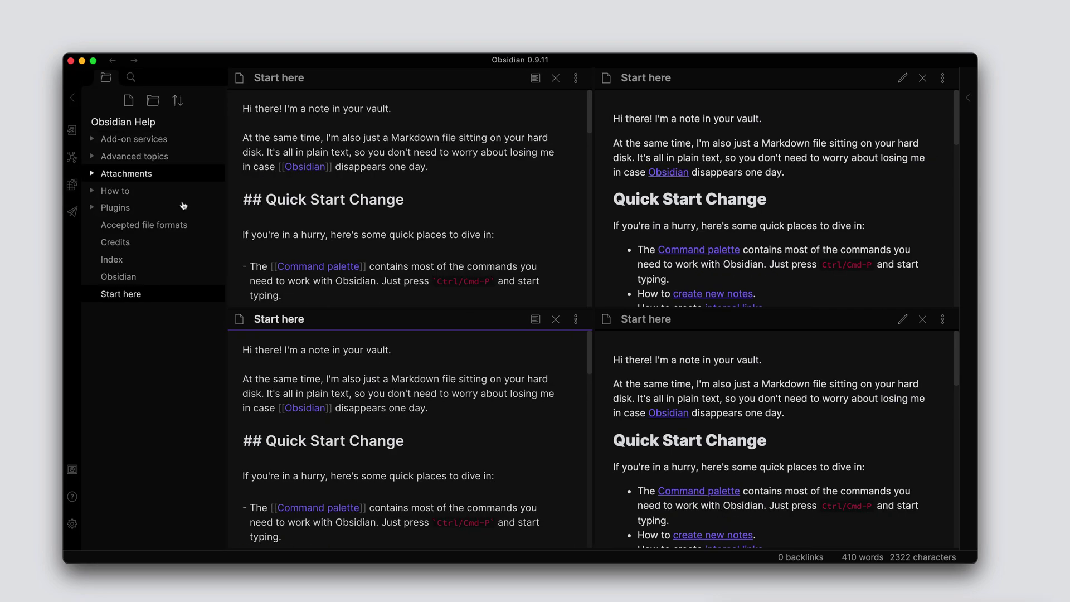
- Load the Obsidian note in the upper preview pane, Index in the lower edit pane, and Credits in the lower preview pane
left_click(658, 130)
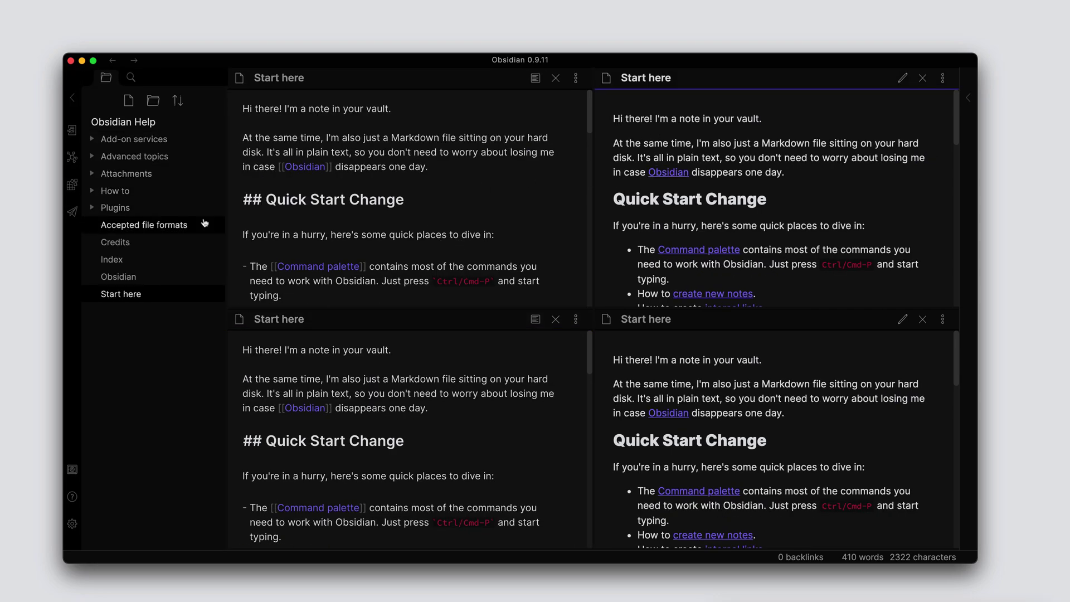
left_click(125, 283)
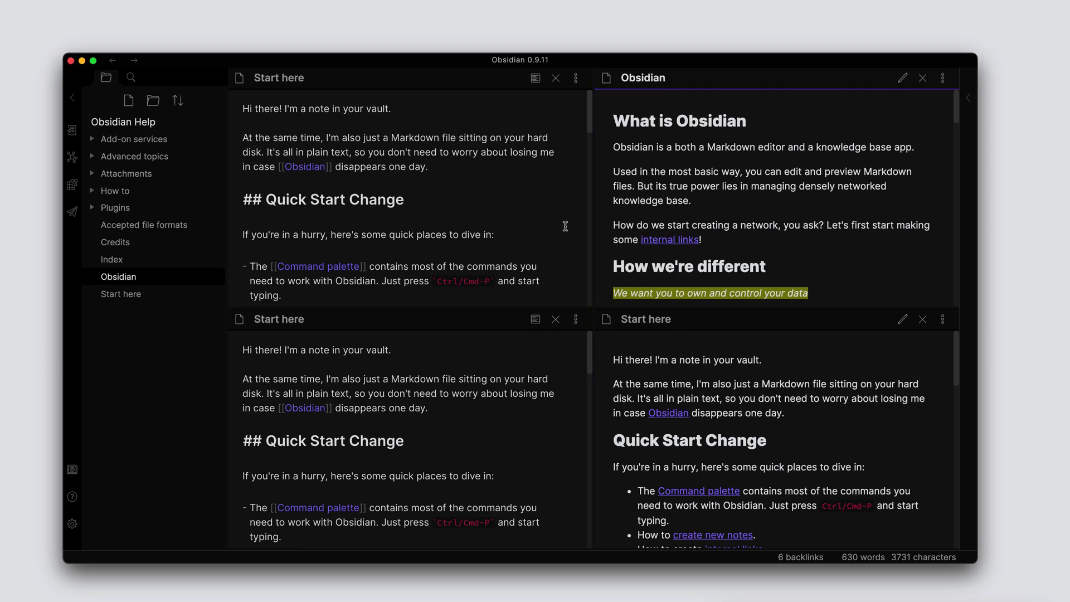
left_click(470, 371)
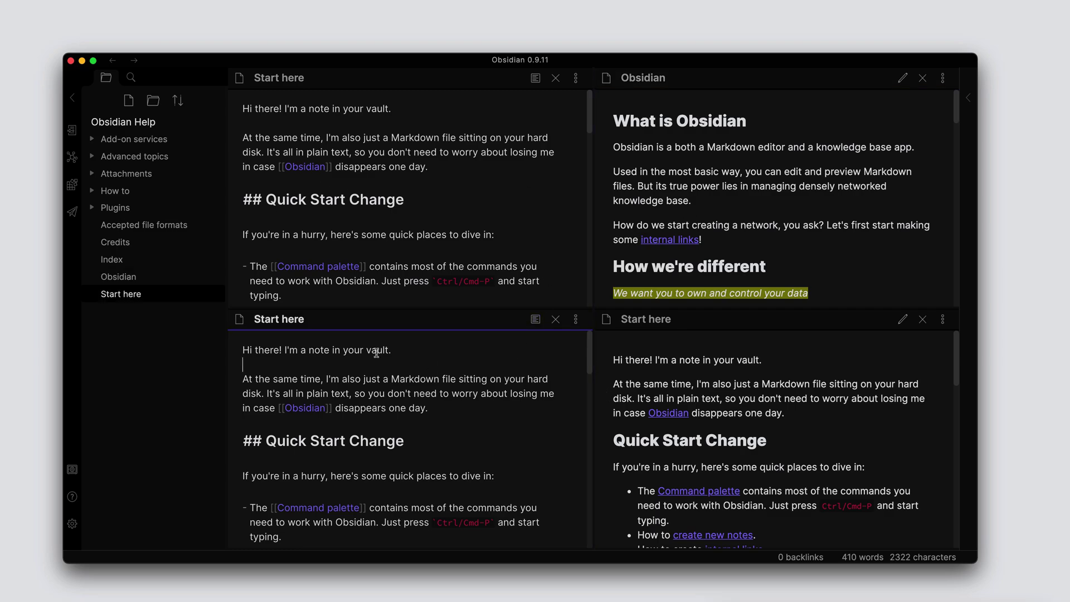
left_click(112, 259)
left_click(704, 379)
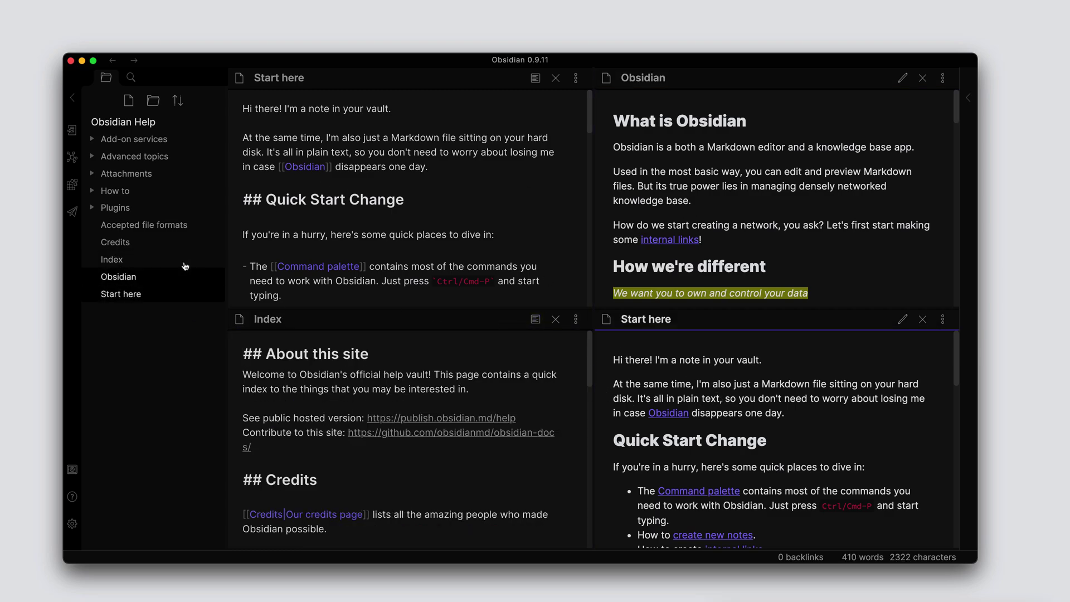
left_click(118, 242)
- Set the Index and Start here panes to preview mode
left_click(703, 185)
left_click(533, 201)
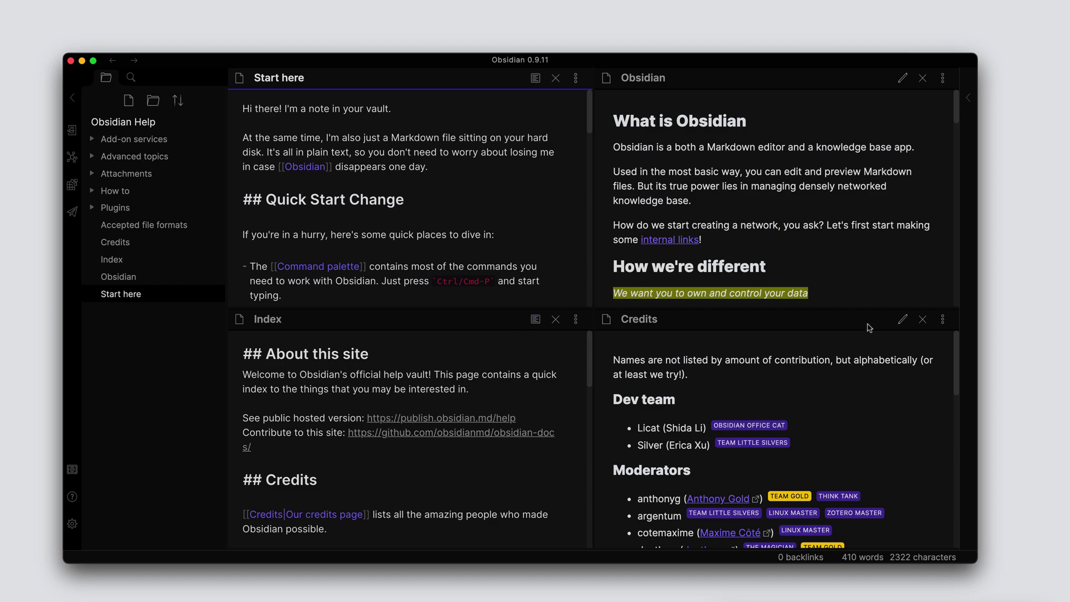
left_click(546, 322)
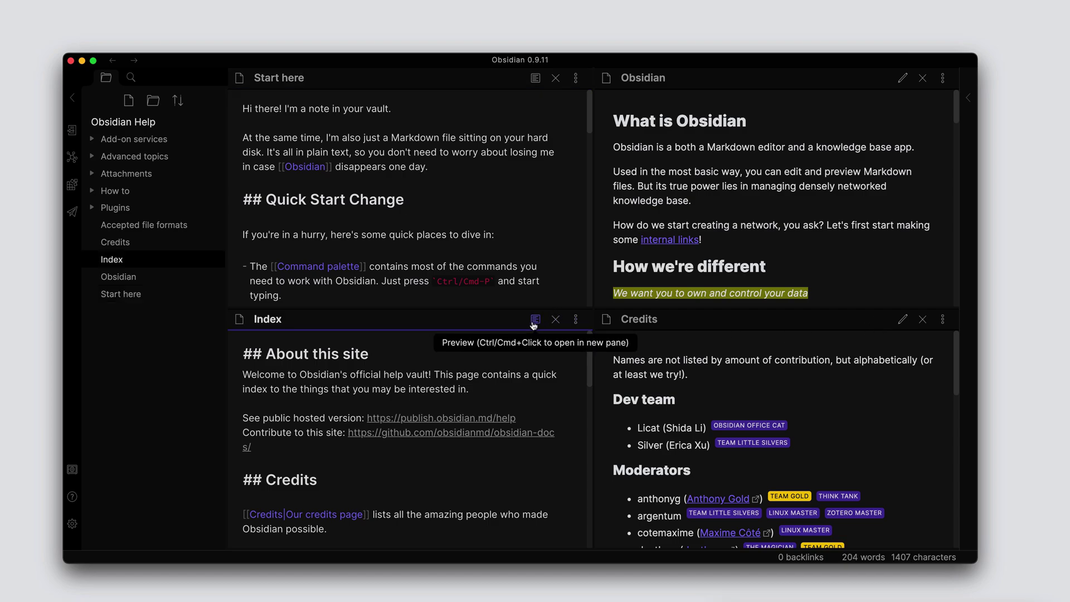
left_click(535, 319)
left_click(535, 78)
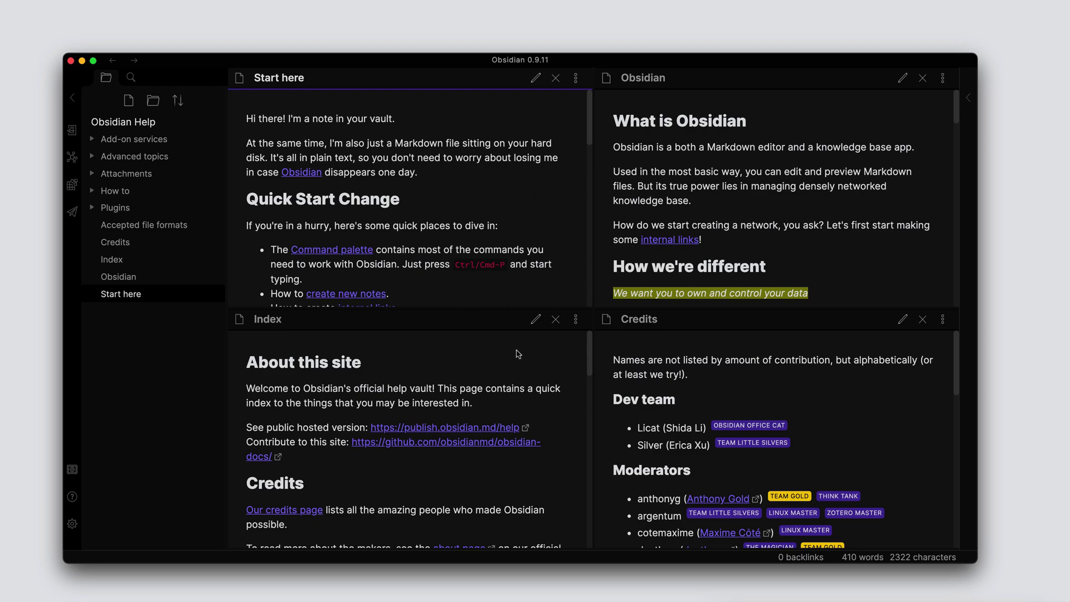
- Close the Obsidian note's pane and move the Index pane below the Credits pane
left_click(923, 79)
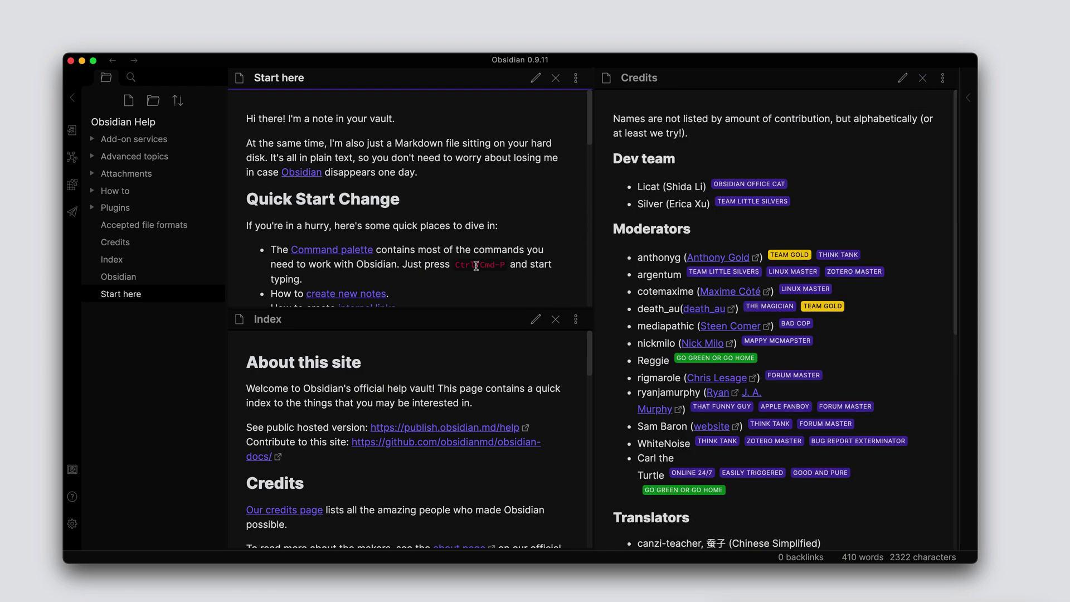
left_click_drag(239, 319, 736, 480)
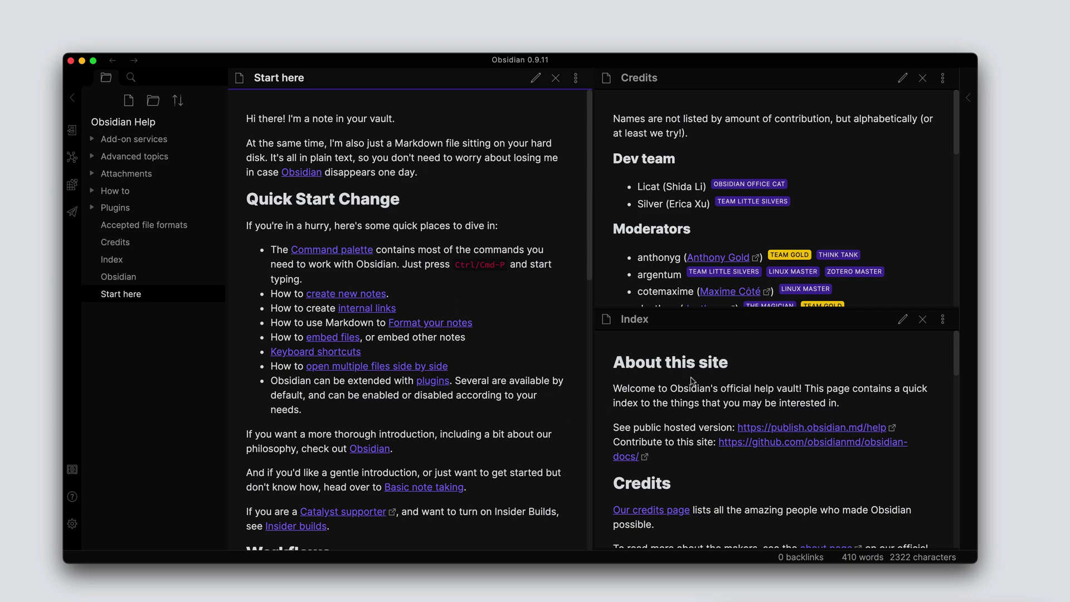
- Expand the backlinks sidebar and show the linked and unlinked mentions of the Credits note
left_click(968, 98)
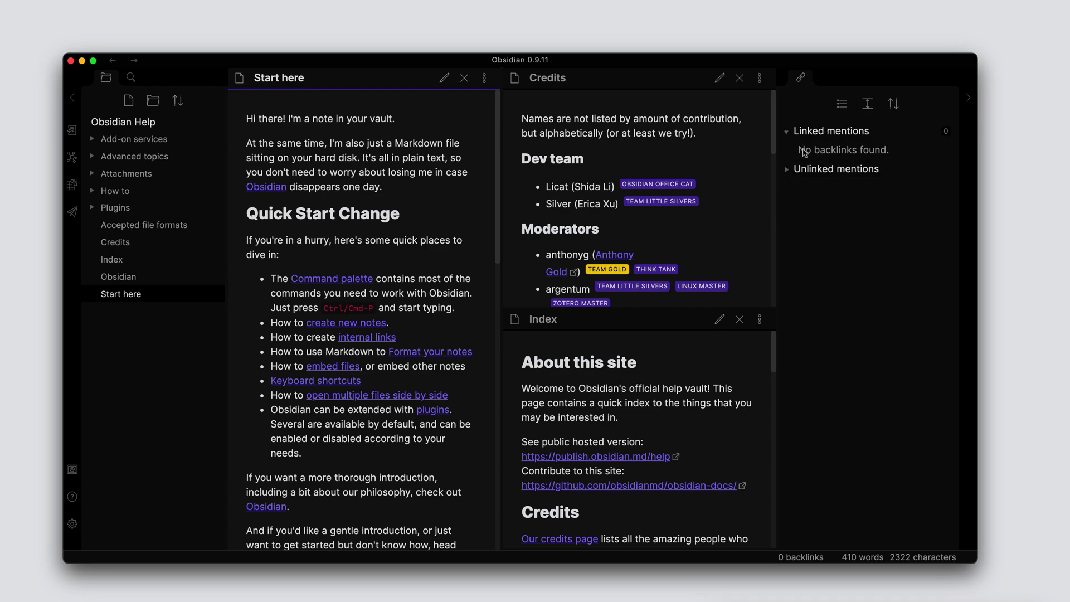
left_click(541, 217)
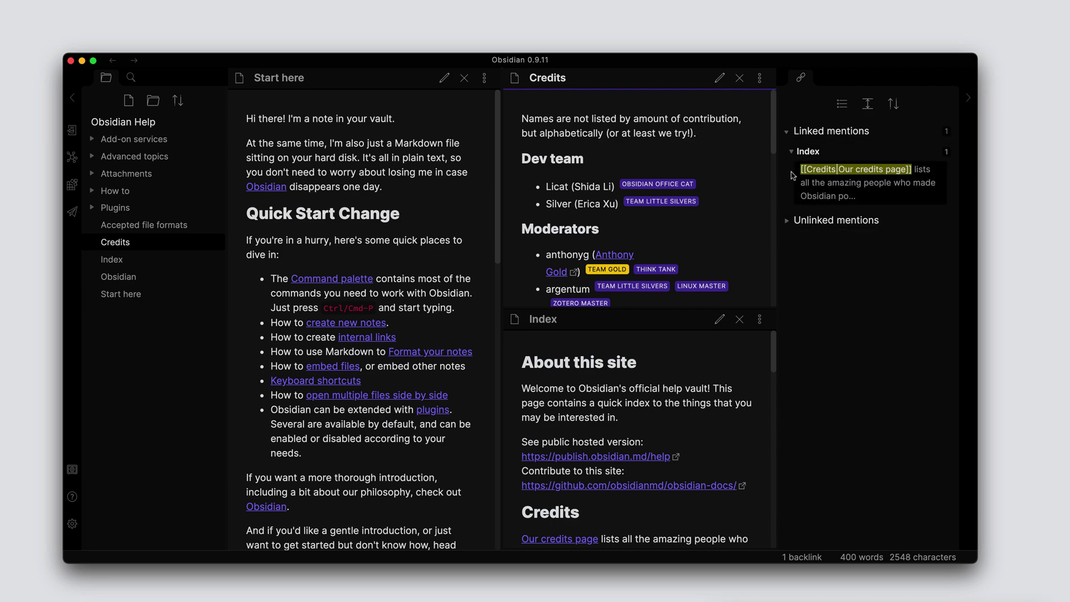
left_click(788, 222)
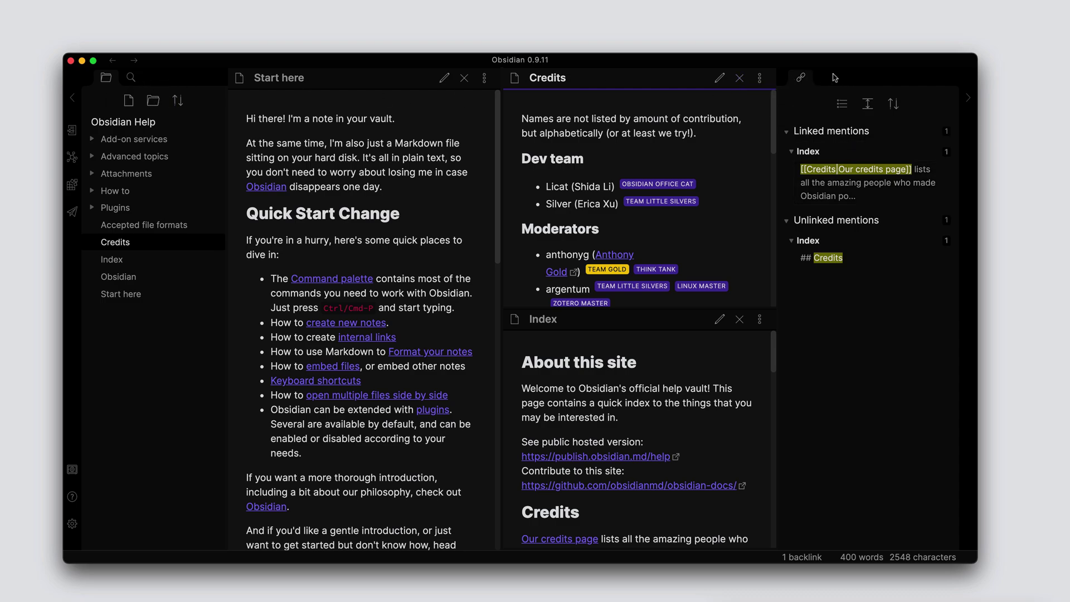
- Open the core plugins settings and enable the Tag pane plugin
left_click(72, 524)
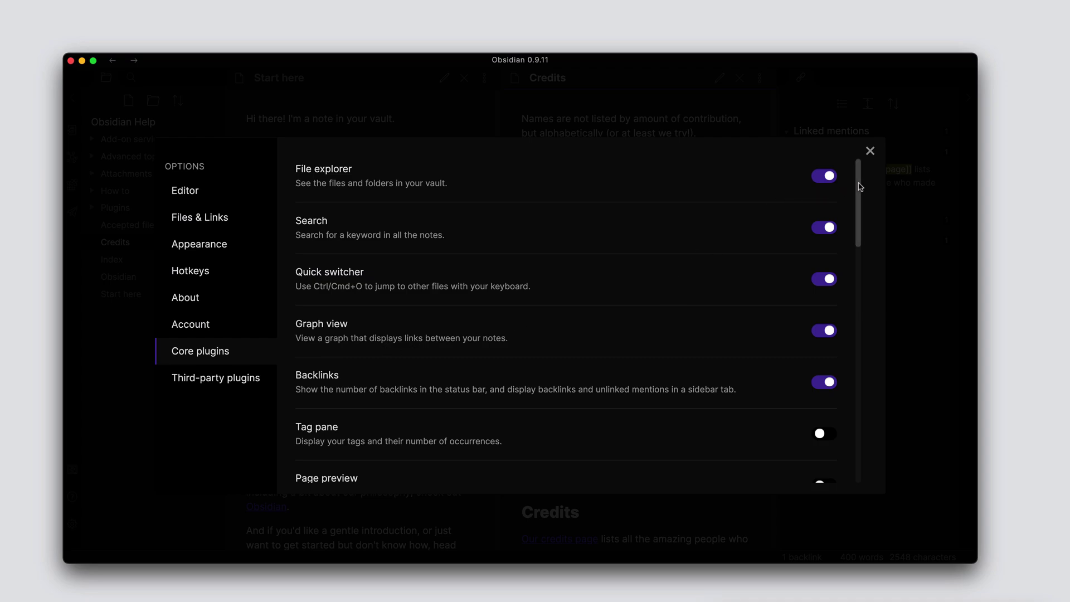
scroll(860, 187, "down", 1)
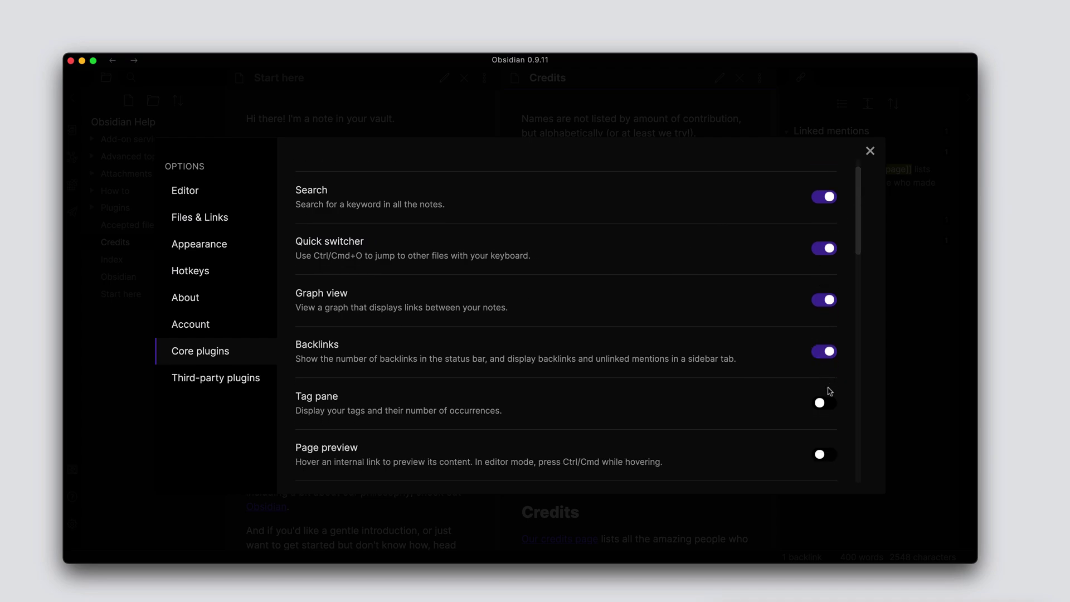
left_click(828, 409)
- Enable the Daily notes core plugin and open its plugin options
left_click_drag(859, 234, 856, 281)
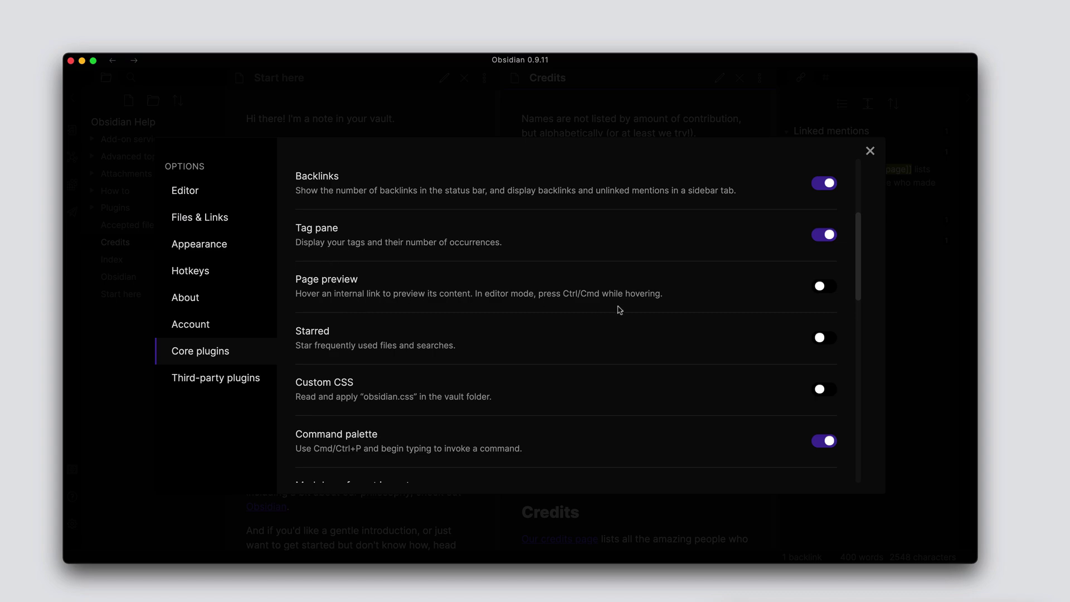
left_click_drag(860, 234, 847, 298)
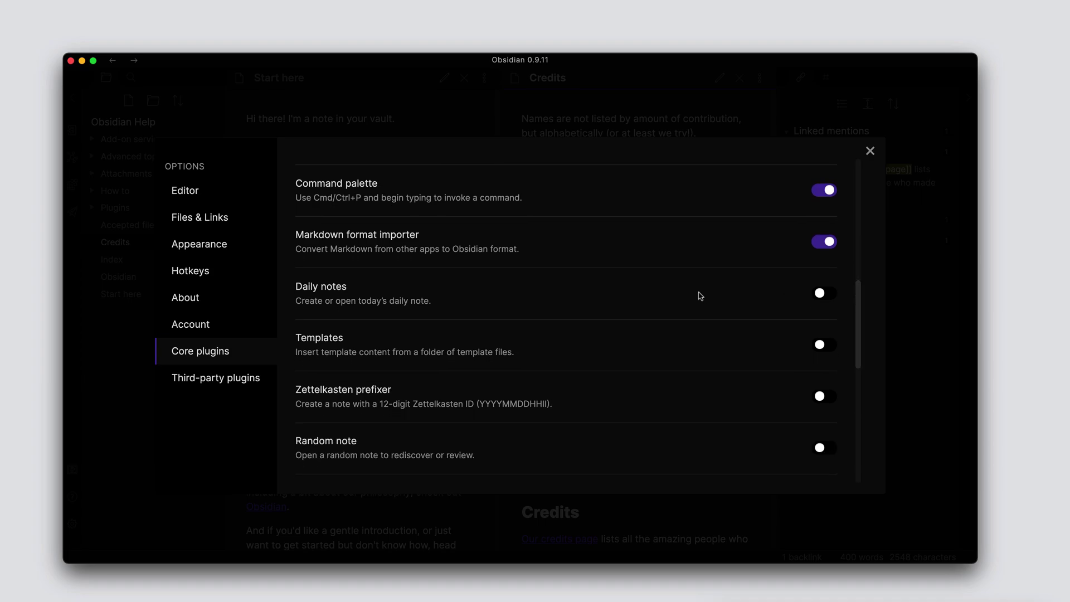
left_click(820, 295)
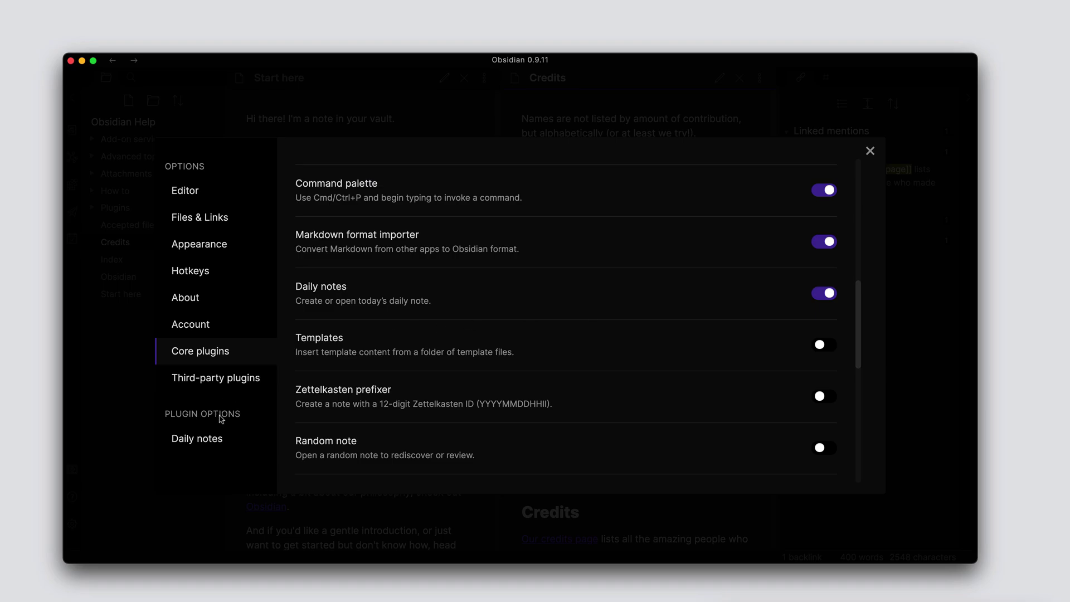
left_click(192, 444)
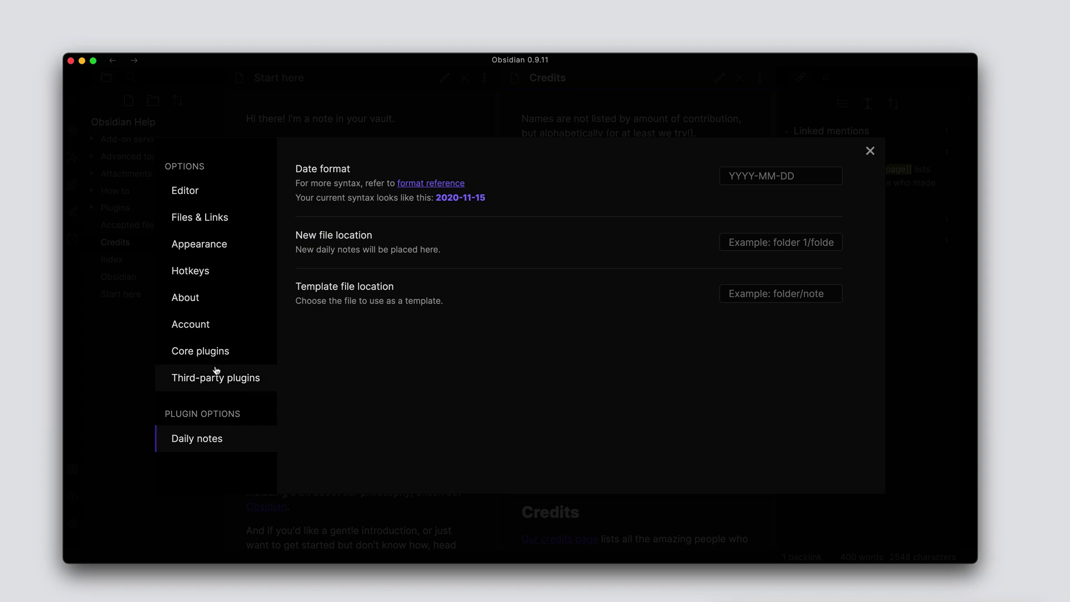
- Review the list of core plugins, enable the Starred plugin and close the settings
left_click(258, 362)
scroll(676, 365, "down", 5)
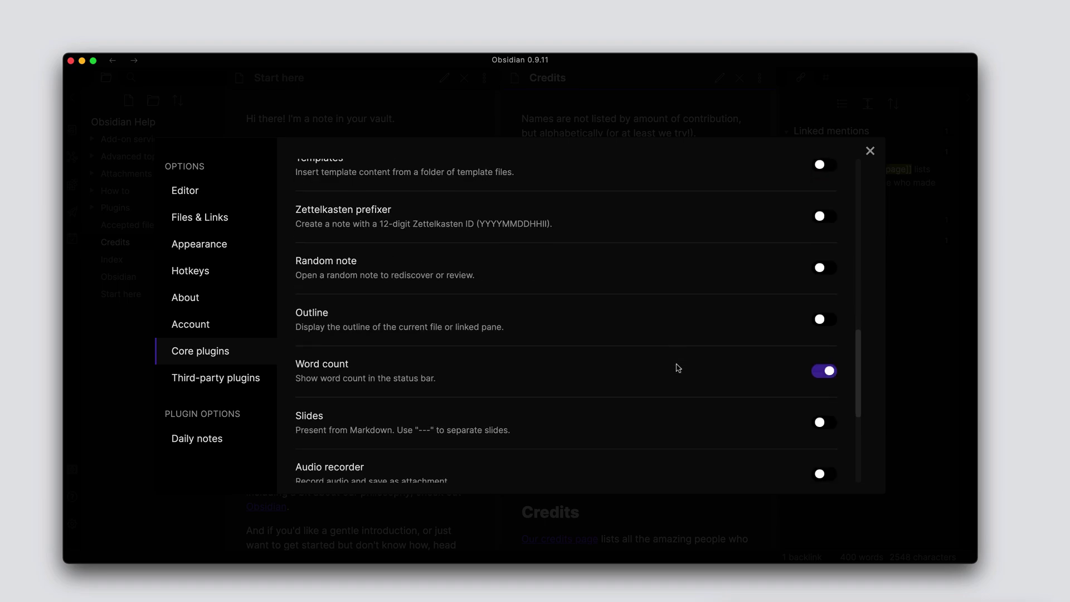
scroll(676, 368, "down", 2)
scroll(677, 368, "down", 4)
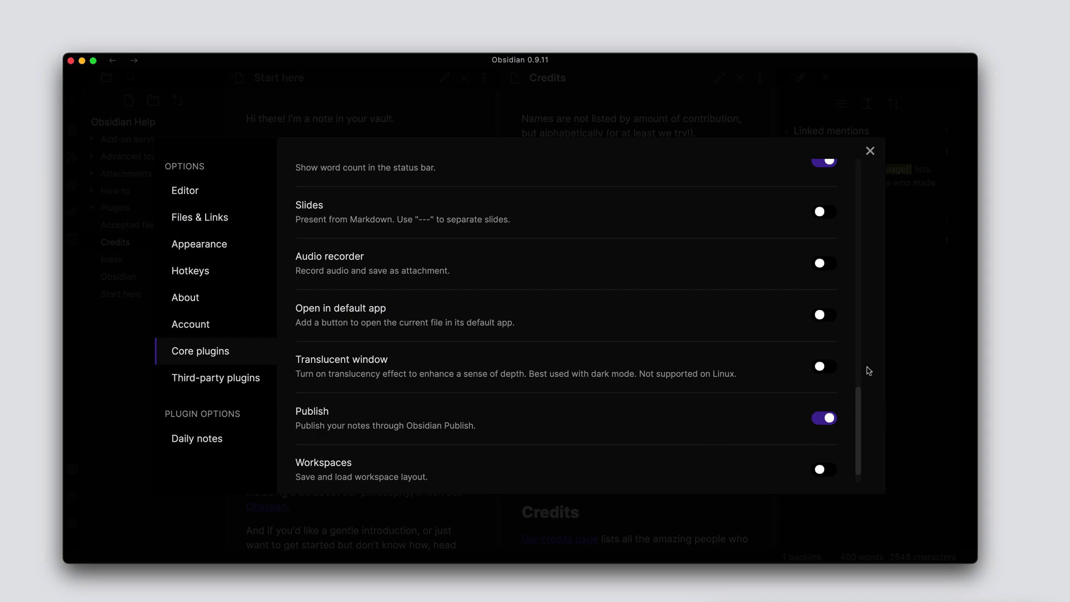
left_click_drag(859, 400, 861, 250)
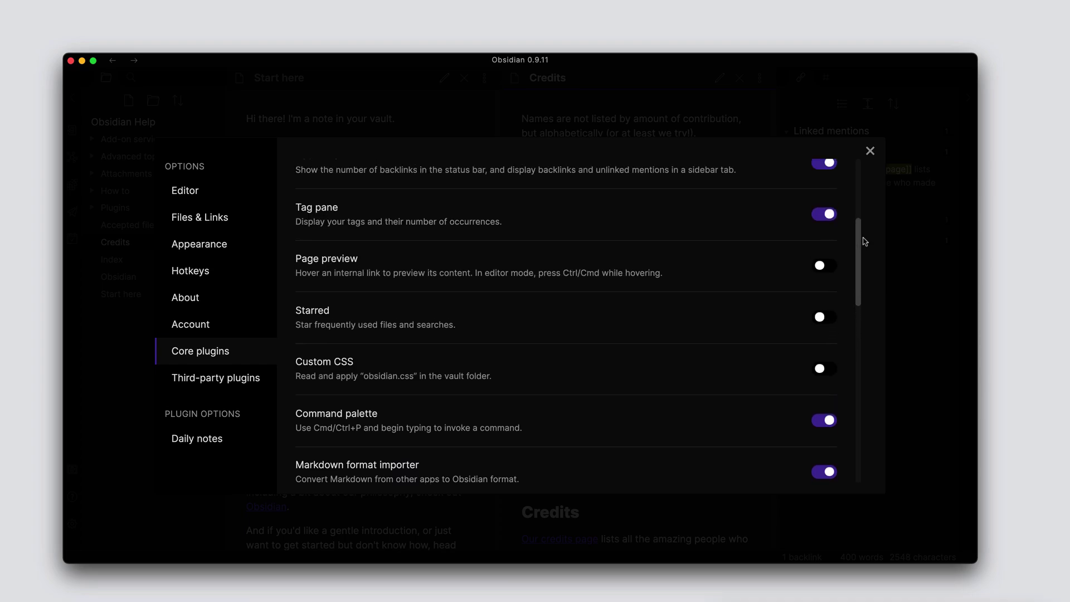
left_click(820, 316)
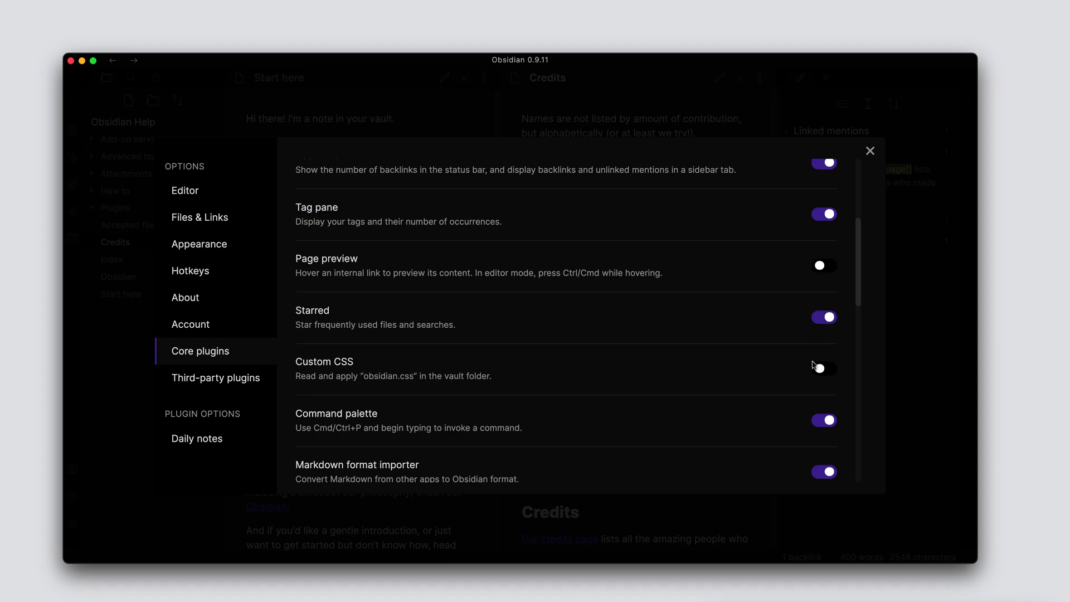
left_click(870, 151)
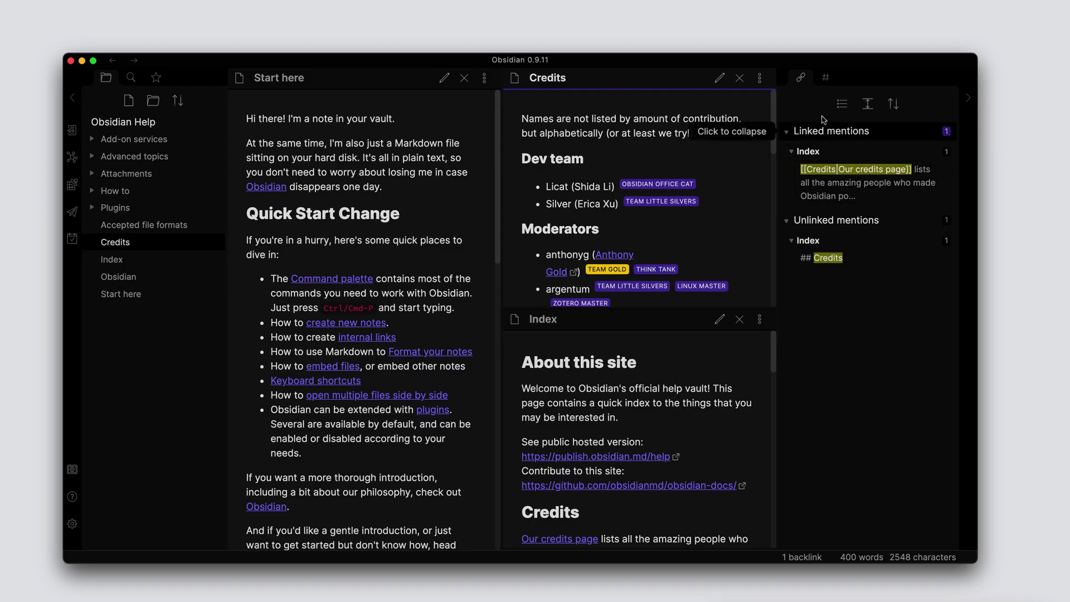
- Show the vault's tags in the sidebar and star the Start here note
left_click(825, 77)
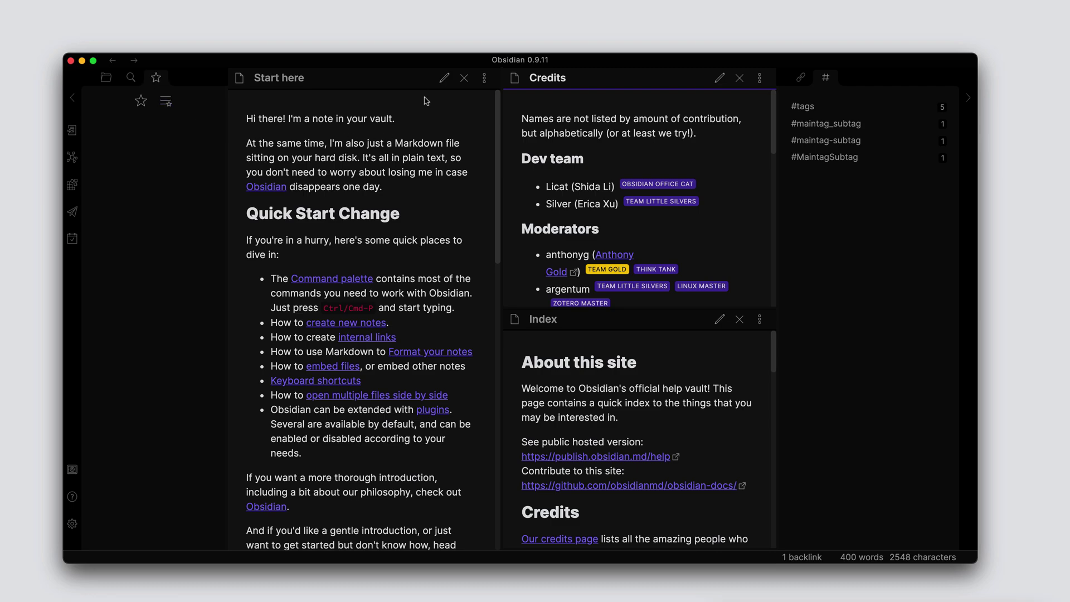
left_click(483, 79)
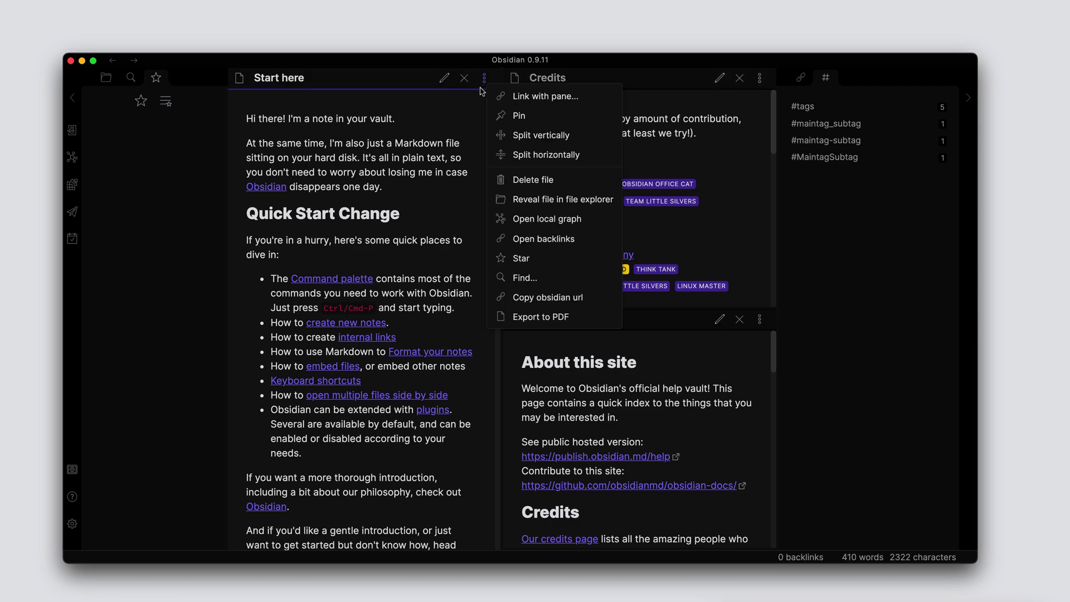
left_click(533, 262)
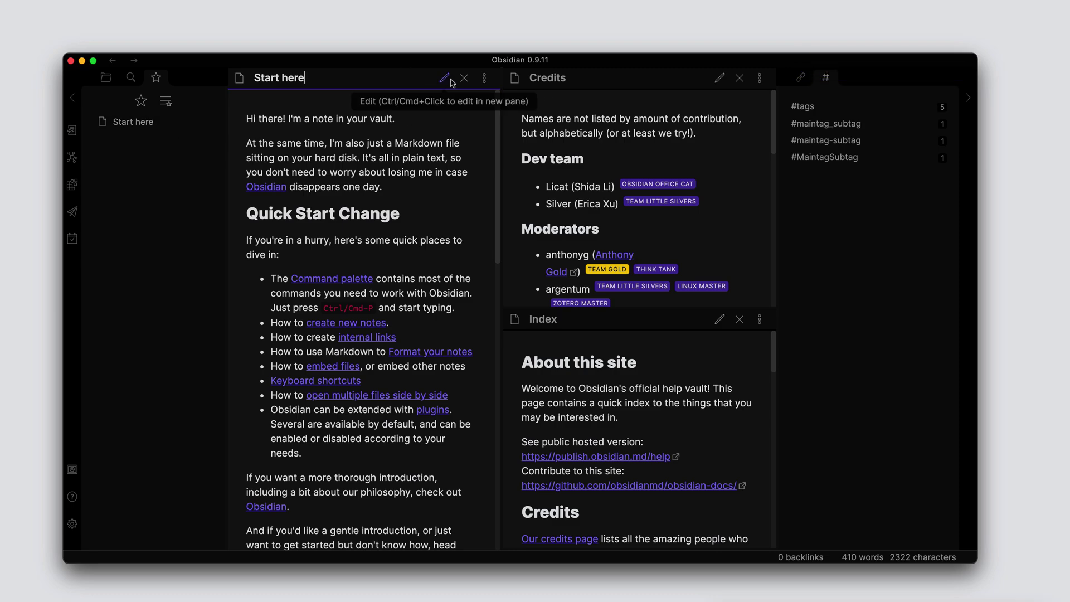
- Pin the Credits pane so its note stays in place
left_click(604, 81)
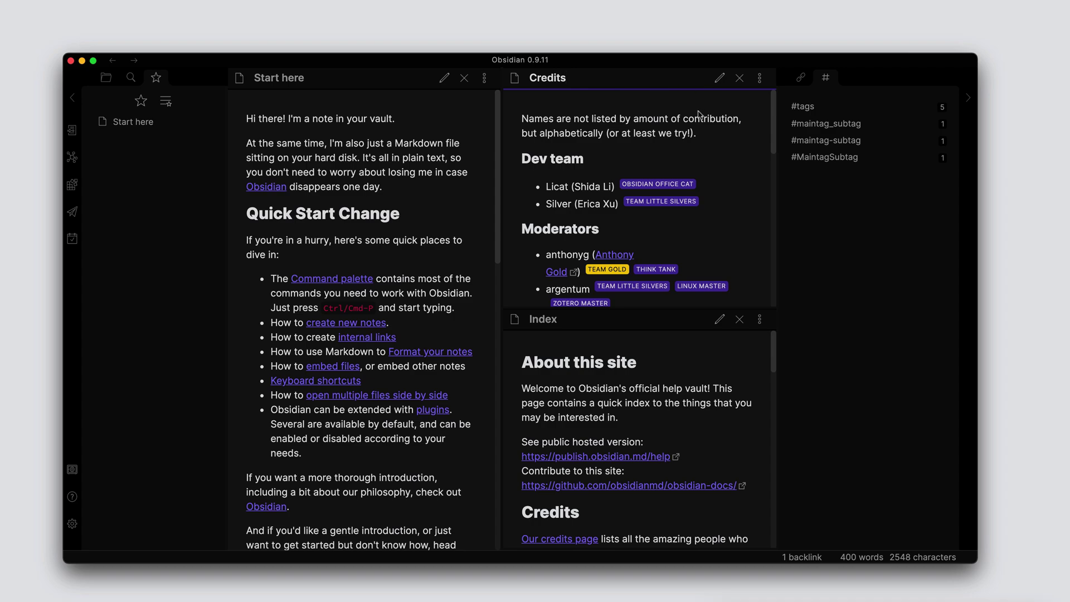
left_click(760, 79)
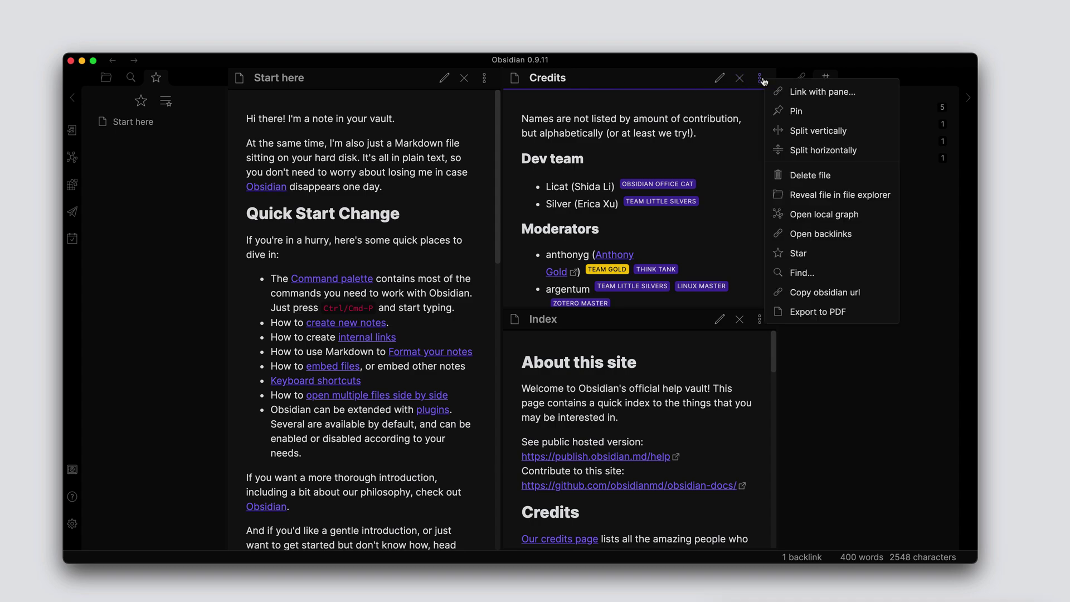
left_click(807, 112)
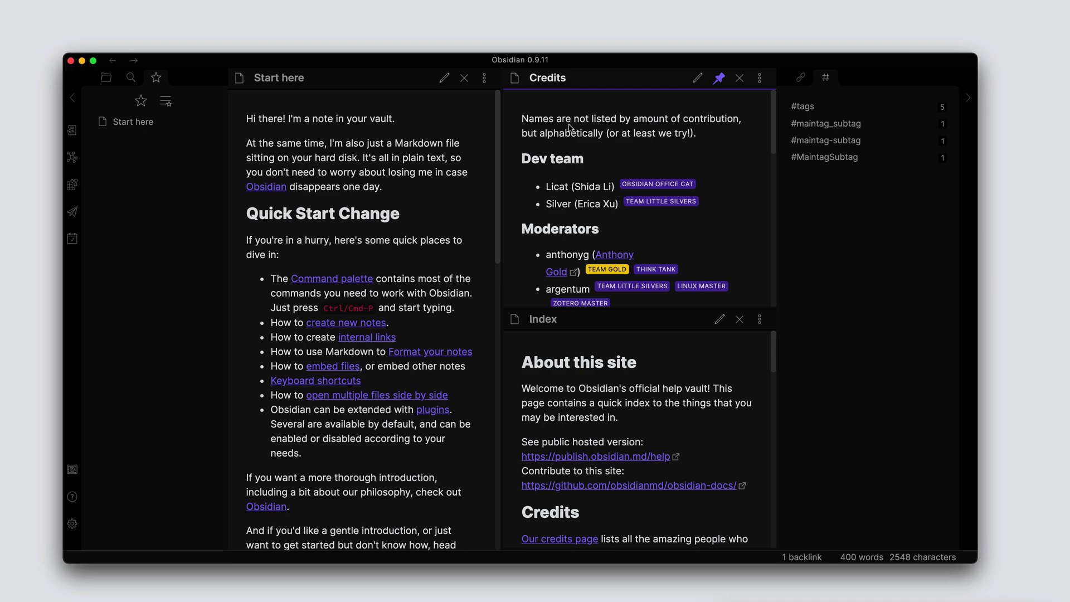
- Show the file explorer and switch focus between the Start here and Credits panes, finishing on the Index pane
left_click(106, 78)
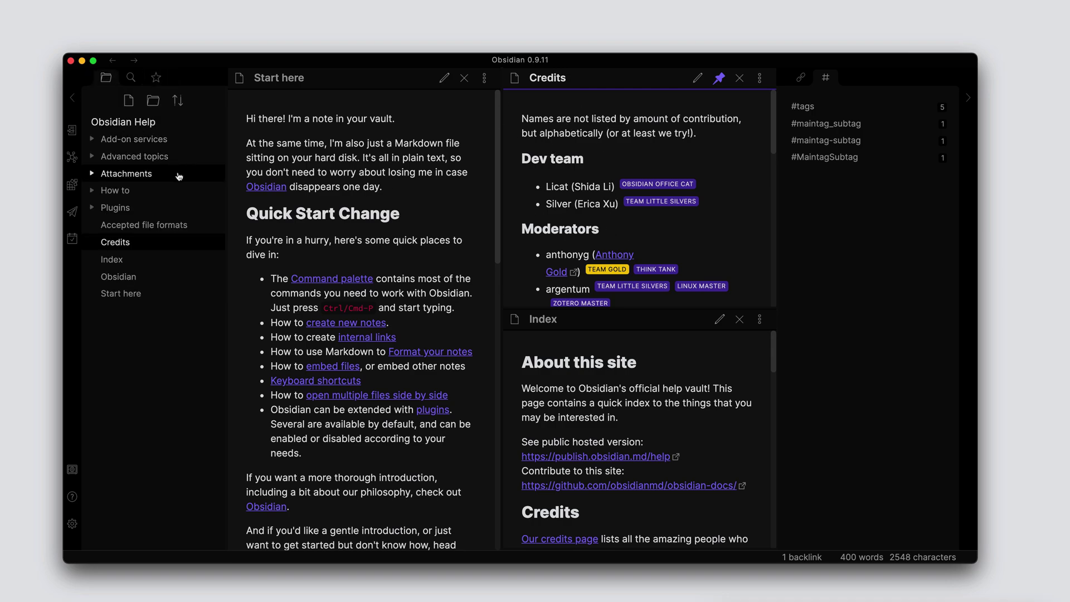
left_click(140, 294)
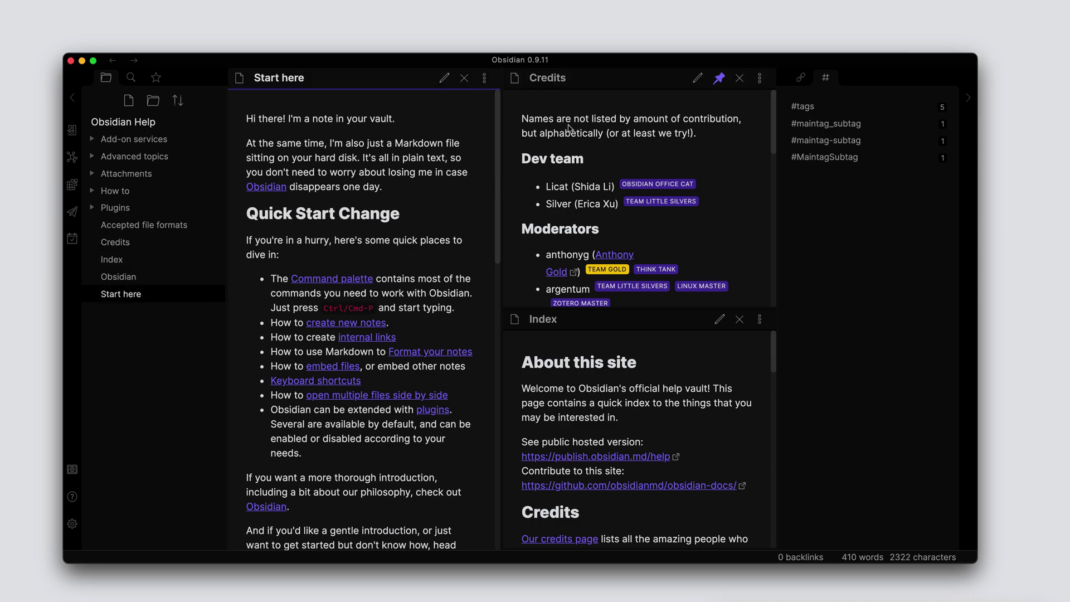
left_click(567, 127)
left_click(206, 293)
left_click(588, 143)
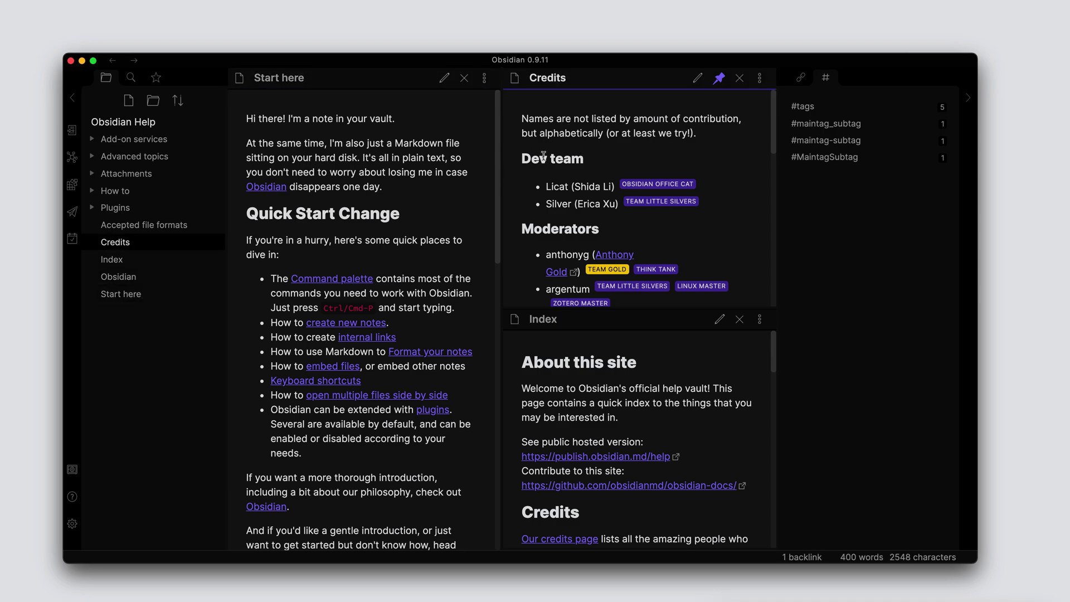
left_click(125, 301)
left_click(537, 129)
left_click(569, 362)
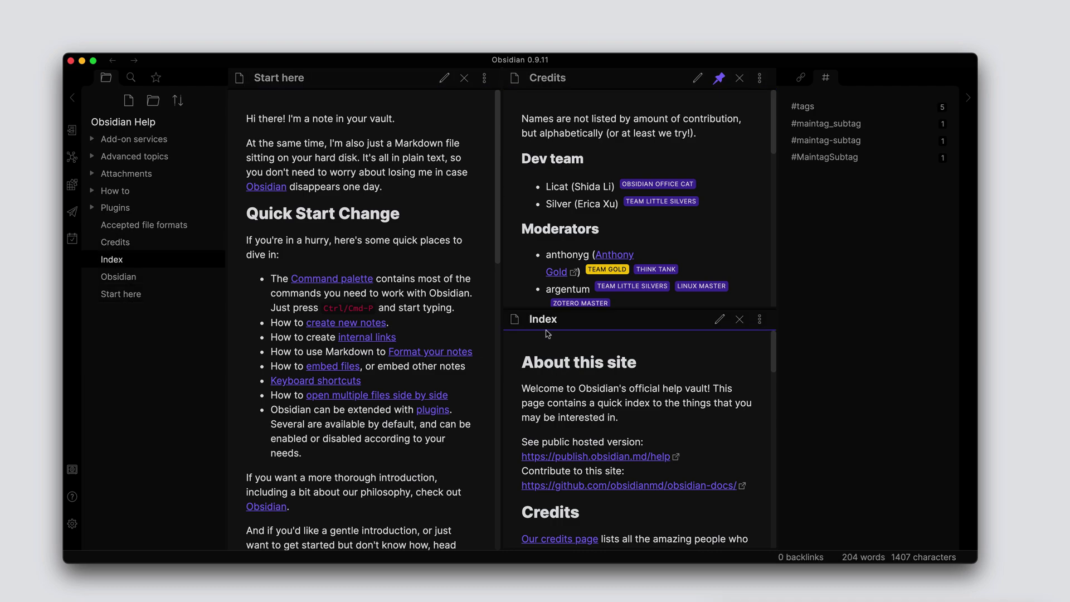
- Open the Obsidian note in the Index pane and navigate back to the Index note
left_click(129, 279)
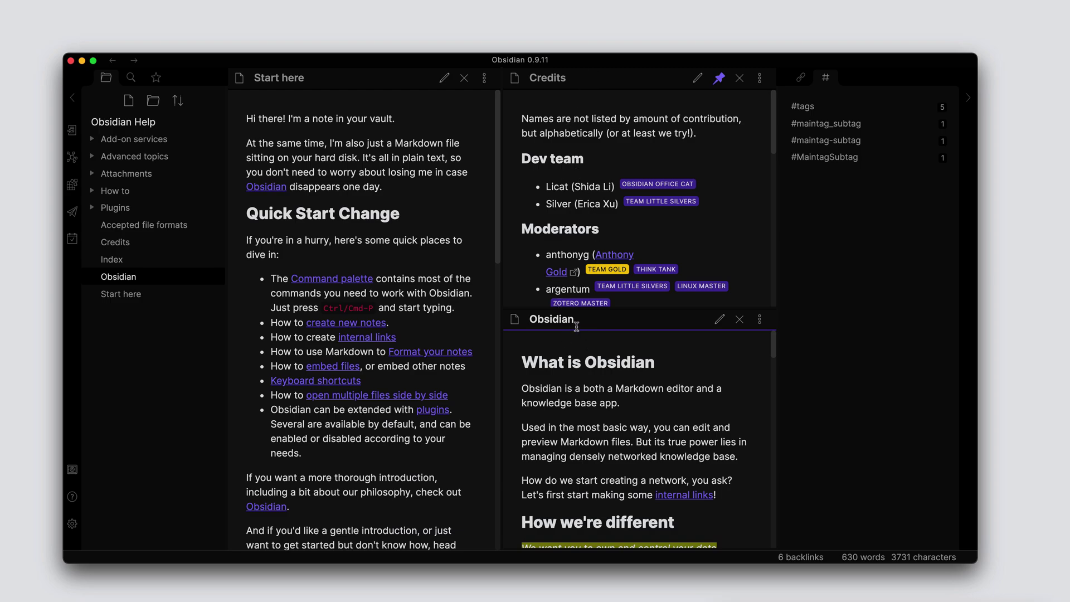
left_click(113, 61)
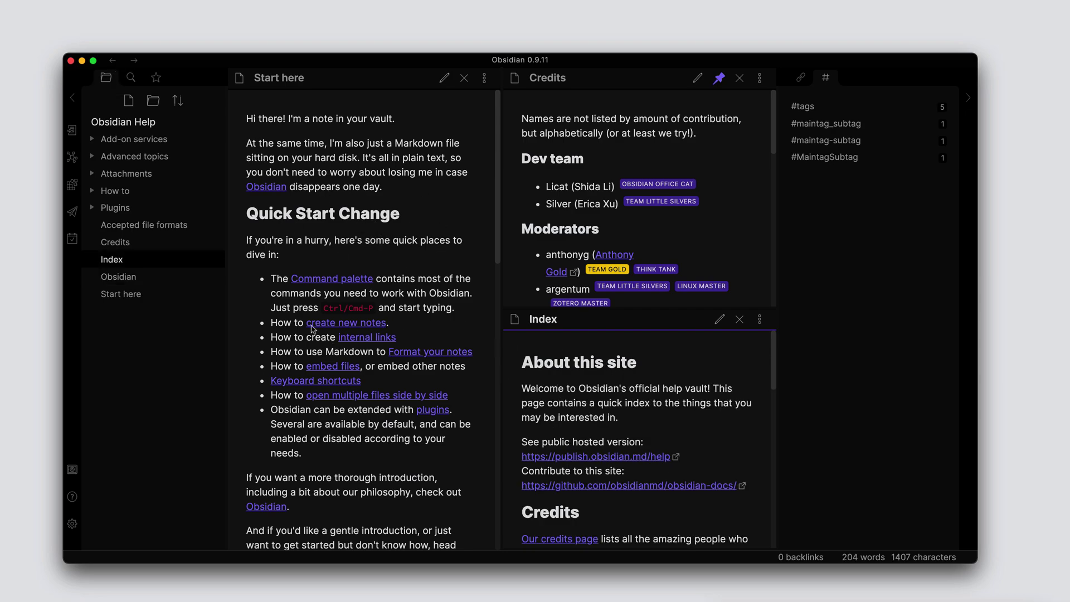
- Create today's daily note in the pane below Credits
left_click(72, 240)
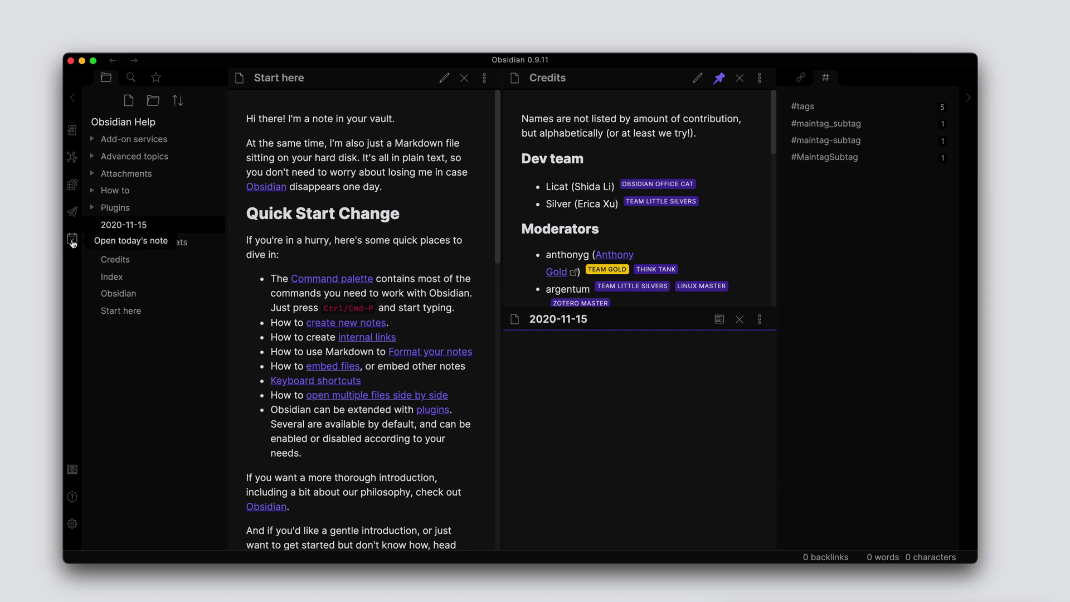
left_click(143, 230)
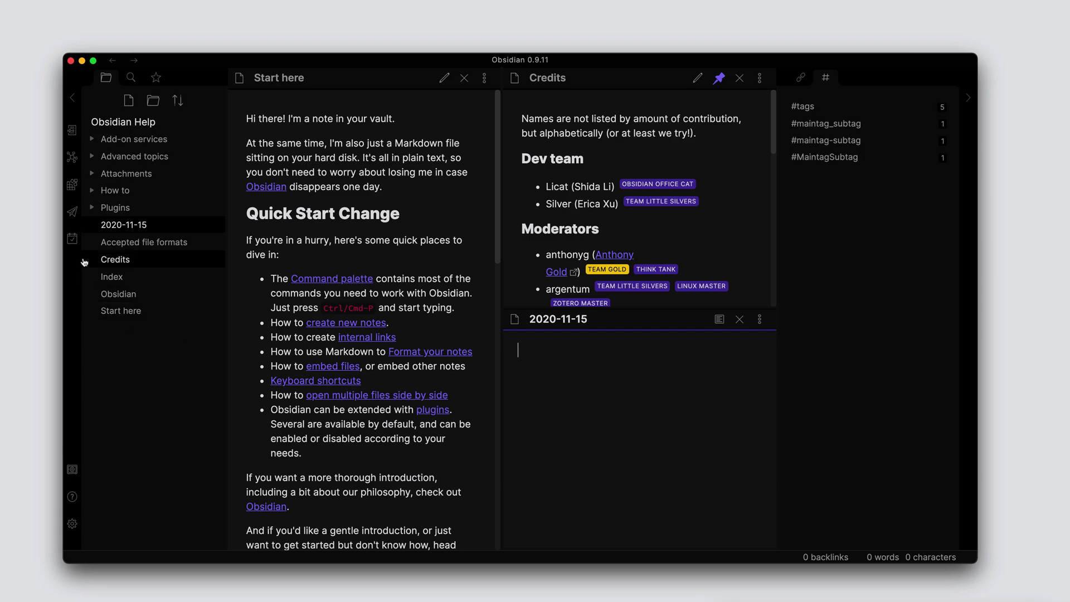
- View the Publish site management dialog and close it
left_click(74, 216)
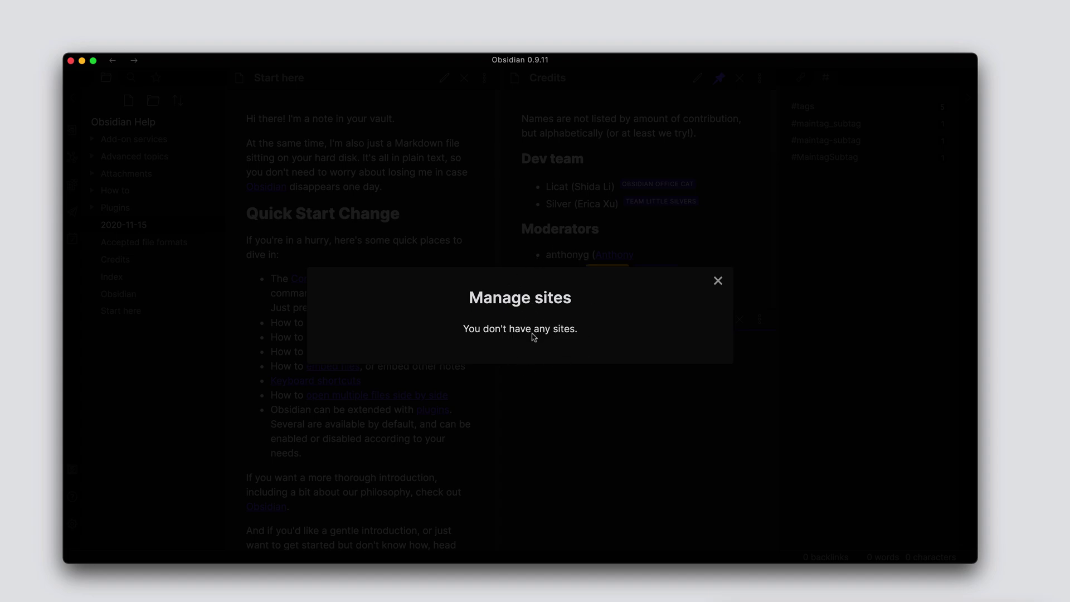
left_click(717, 282)
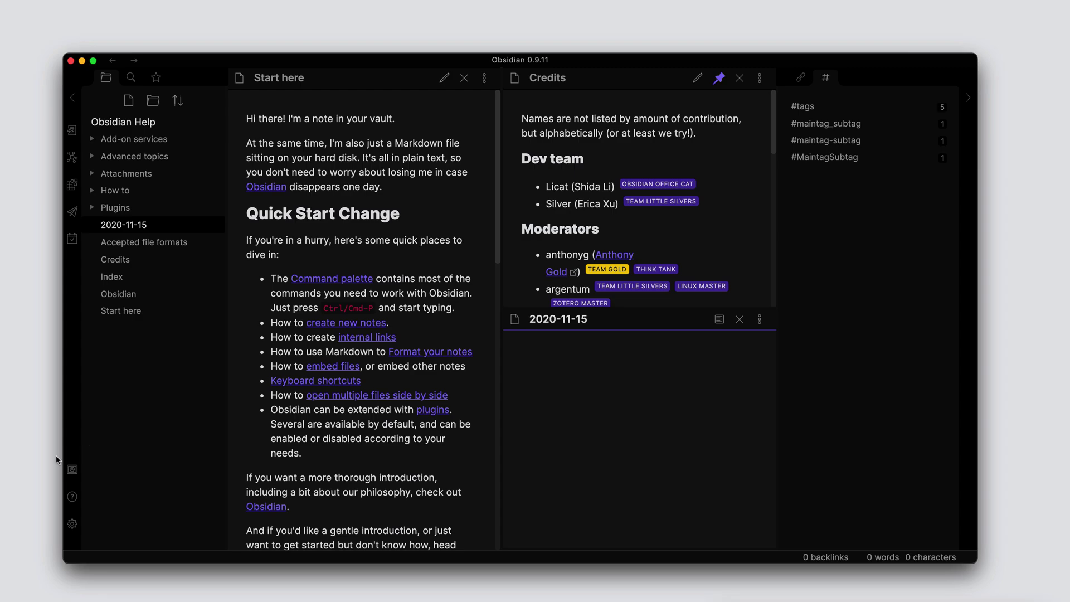
- Open the settings and review the Editor and Files & Links options
left_click(73, 524)
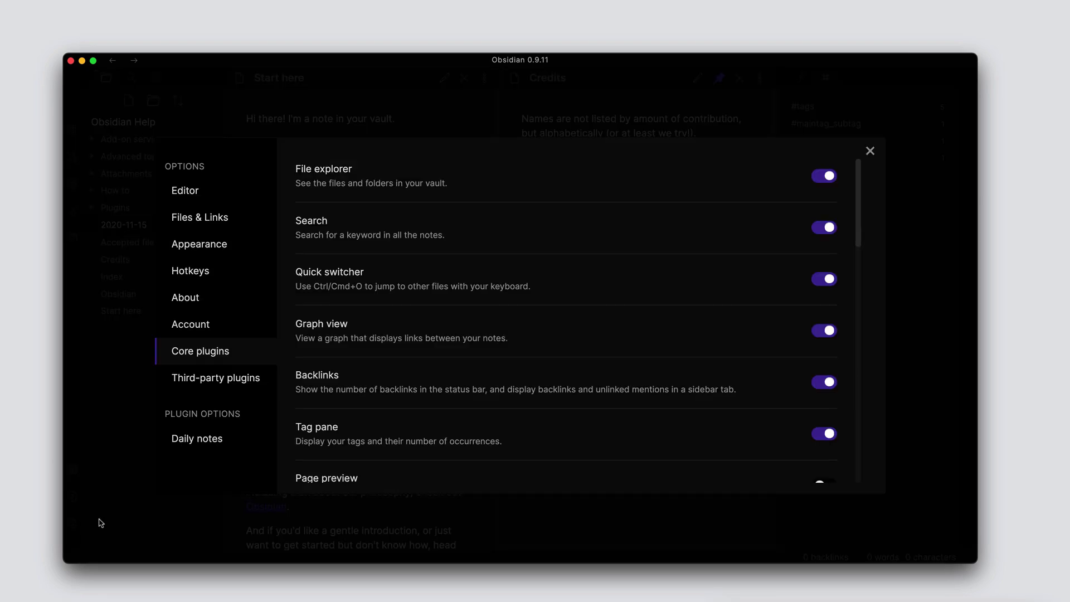
left_click(192, 191)
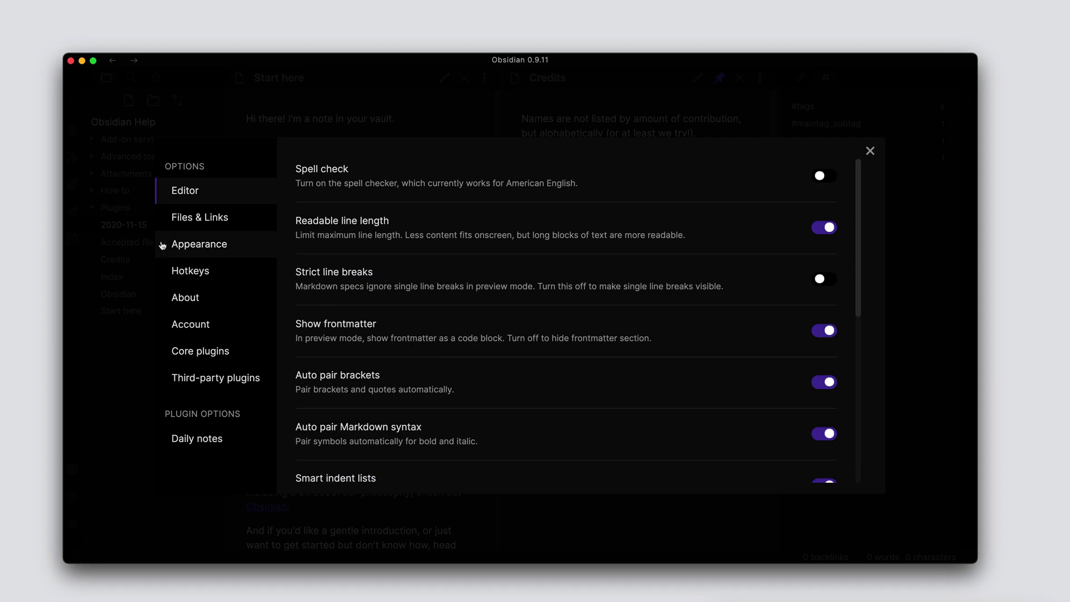
left_click(205, 217)
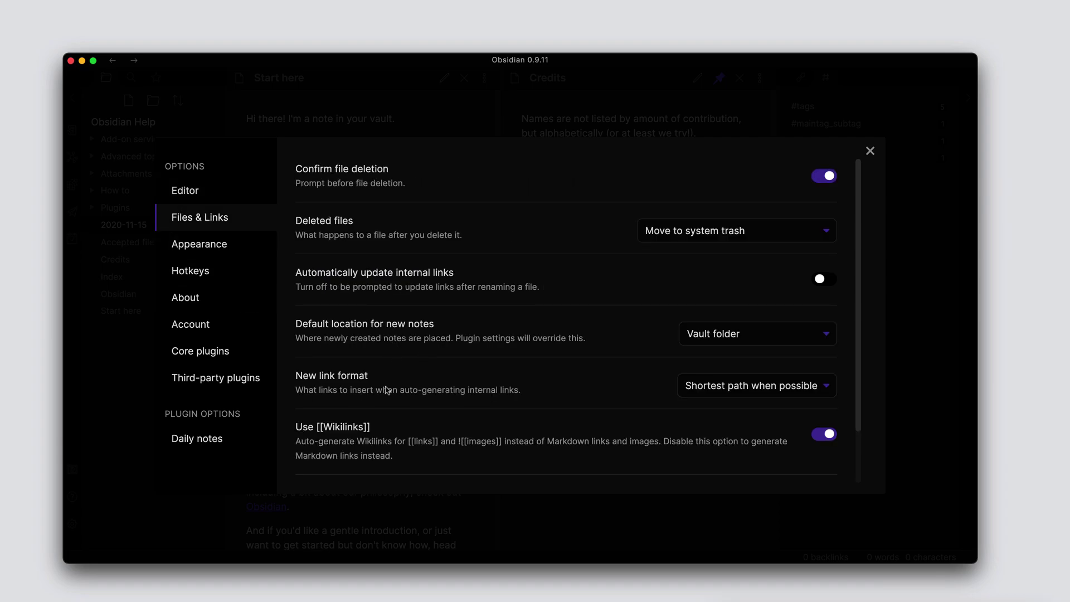
- Set the base mode to Light mode and enable Custom CSS in the appearance settings
left_click(205, 249)
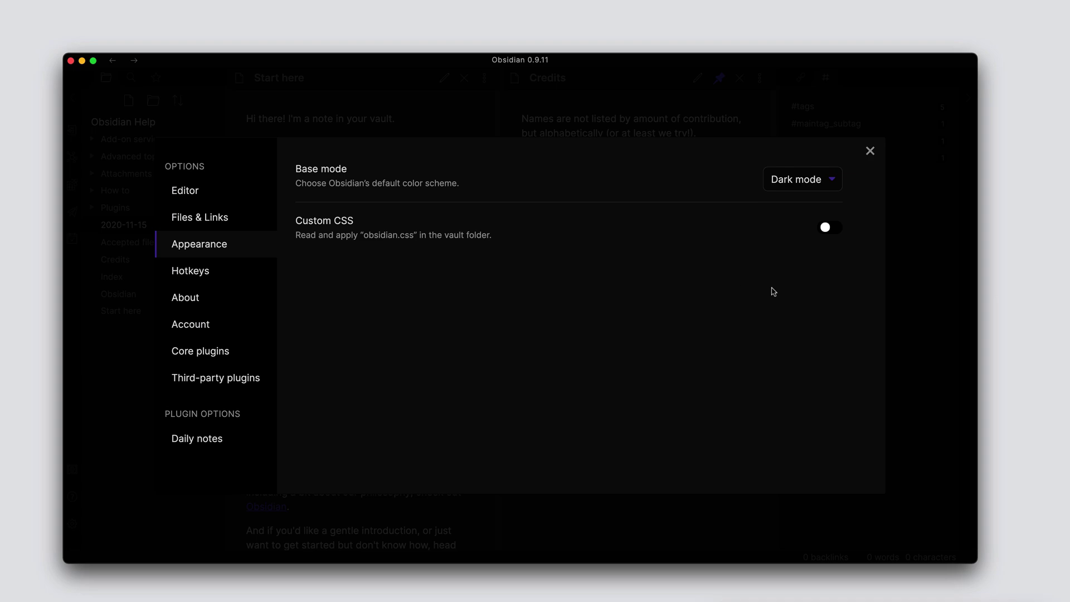
left_click(817, 185)
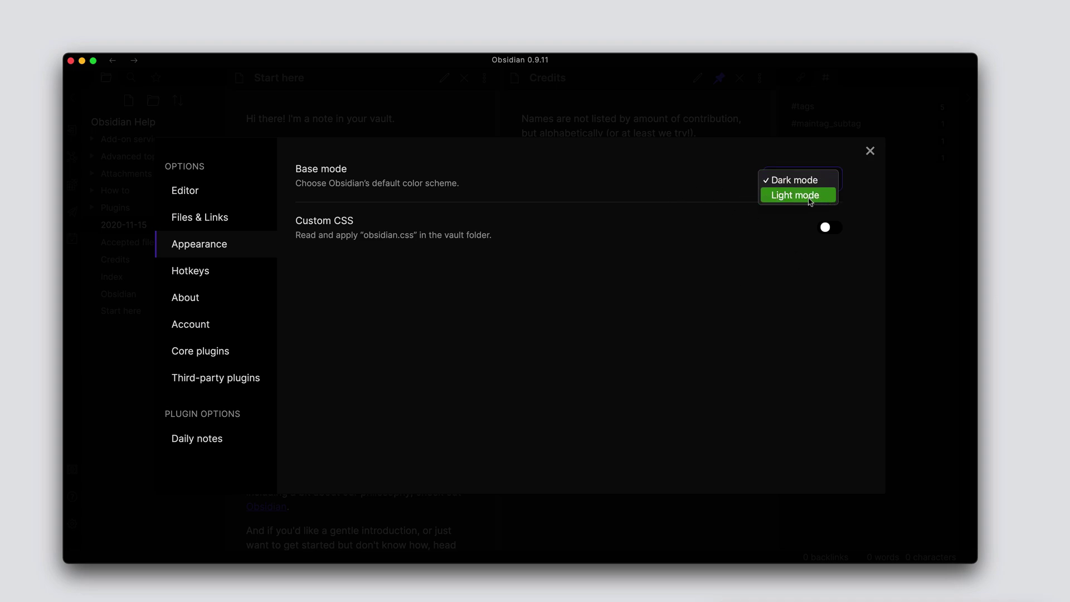
left_click(791, 195)
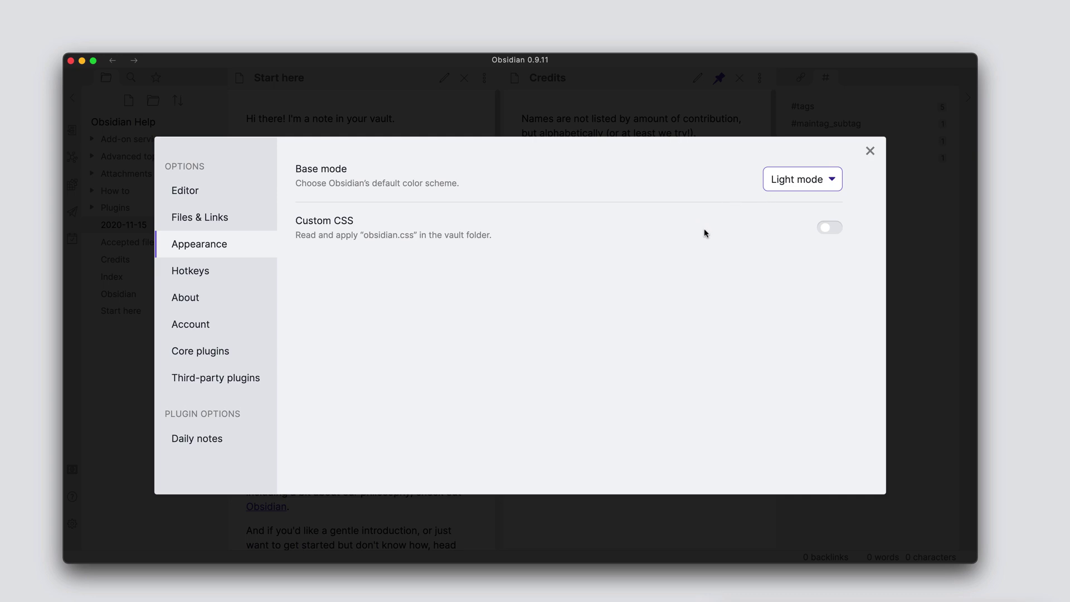
left_click(826, 230)
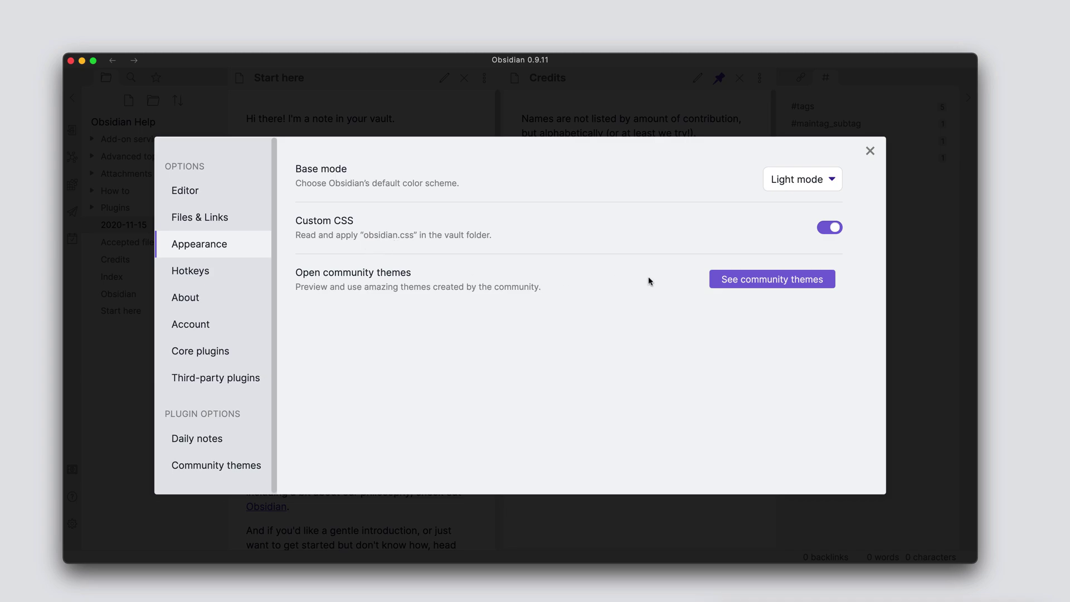
- Browse the community themes with light mode support and return to the appearance settings
left_click(746, 285)
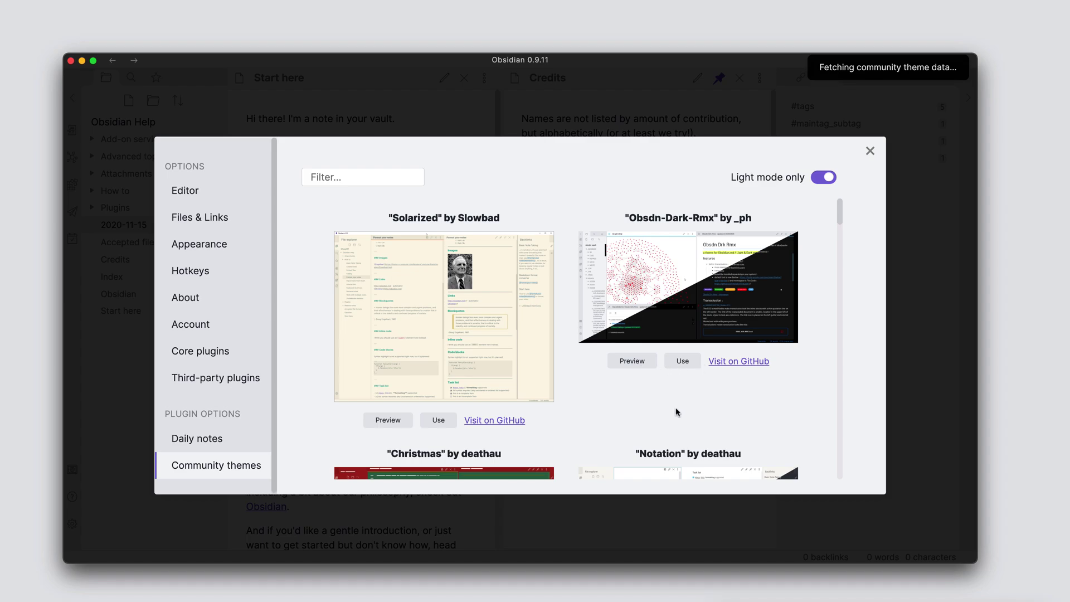
scroll(677, 412, "down", 4)
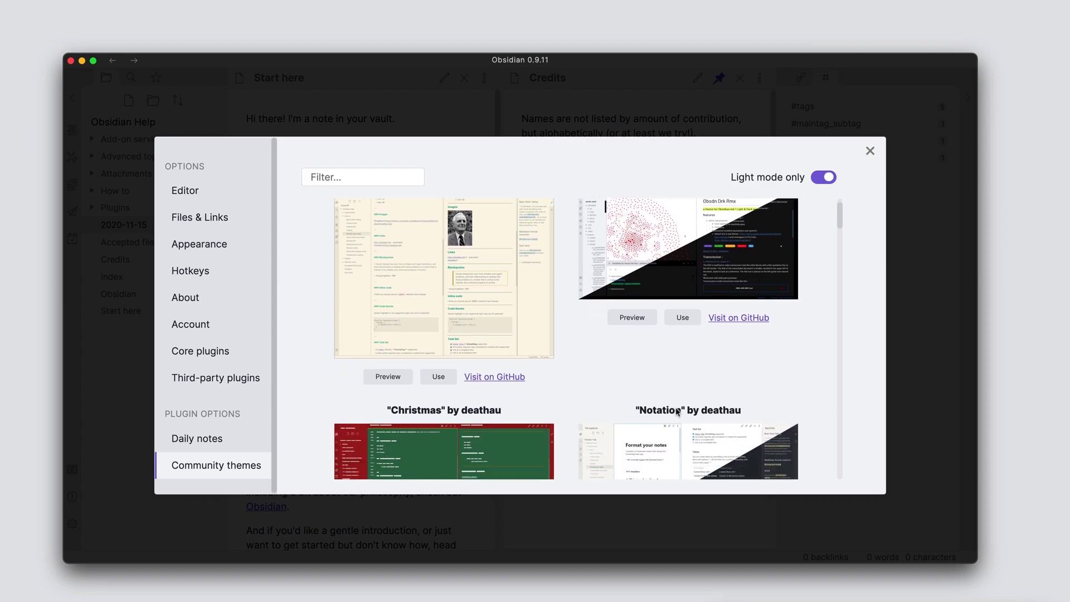
scroll(677, 413, "down", 15)
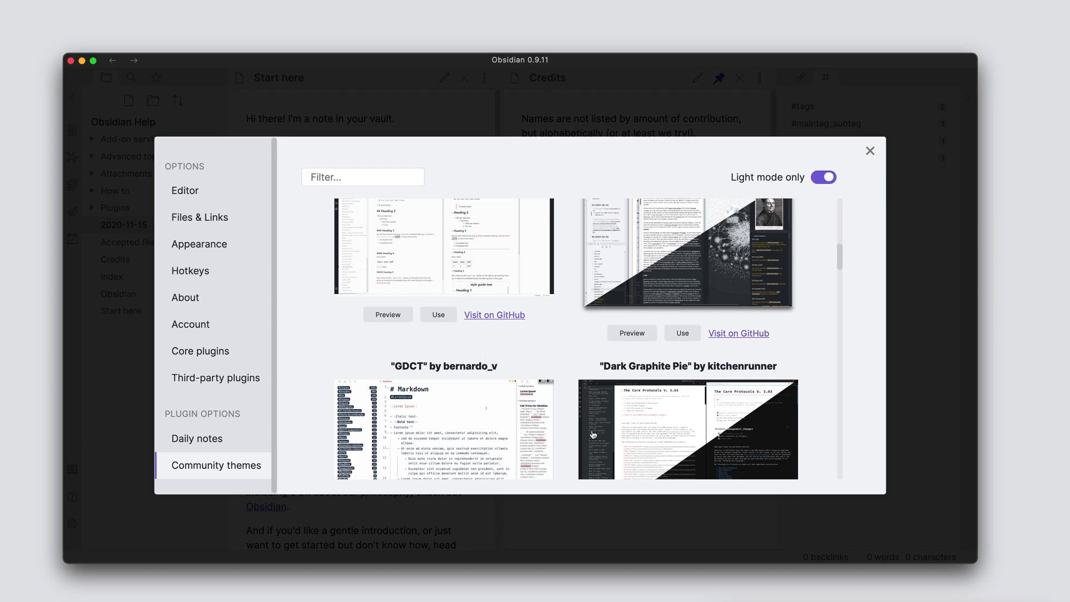
scroll(615, 431, "up", 10)
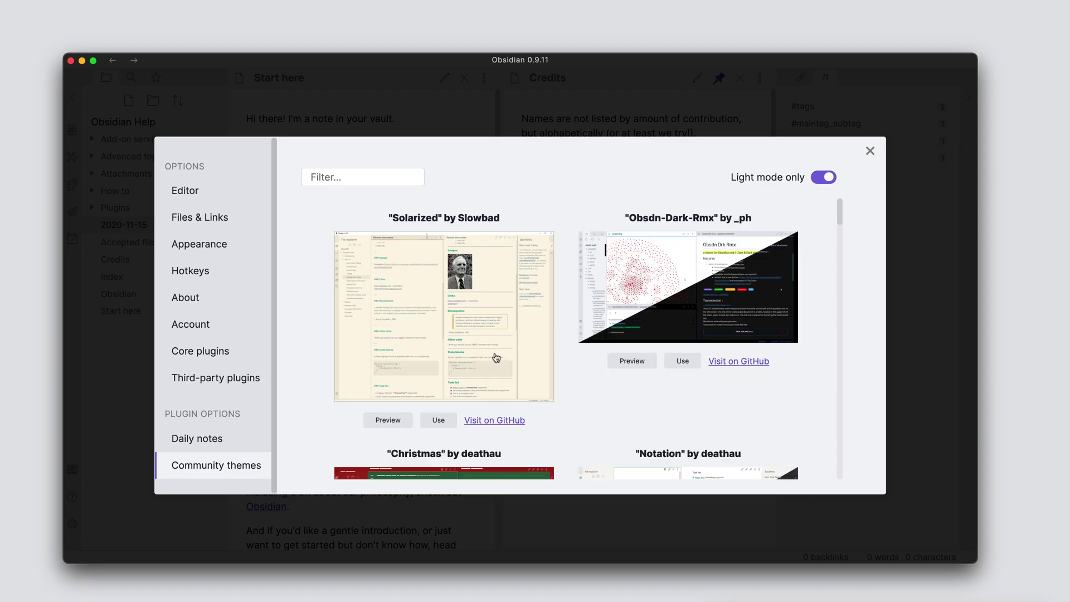
left_click(204, 256)
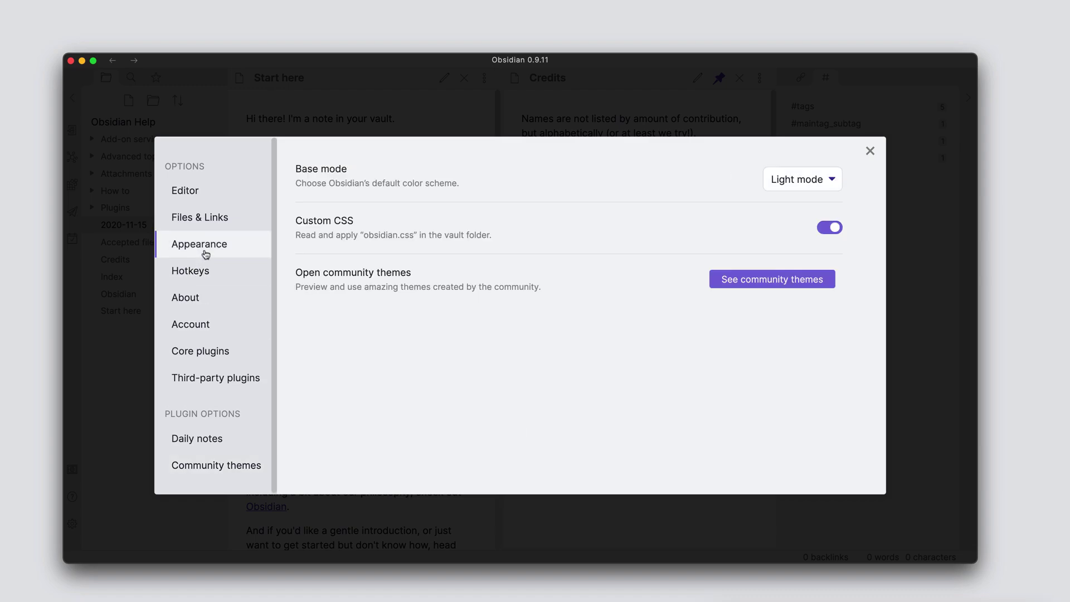
- Review the list of hotkeys and open the About settings with version, language and license information
left_click(196, 273)
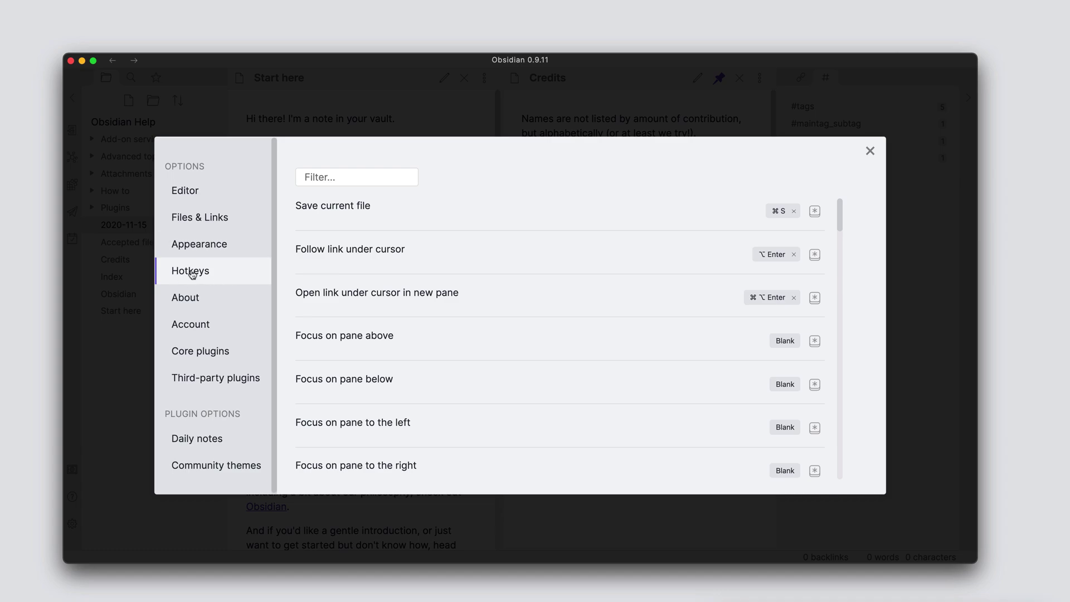
left_click_drag(840, 220, 842, 313)
scroll(845, 224, "up", 1)
left_click(215, 310)
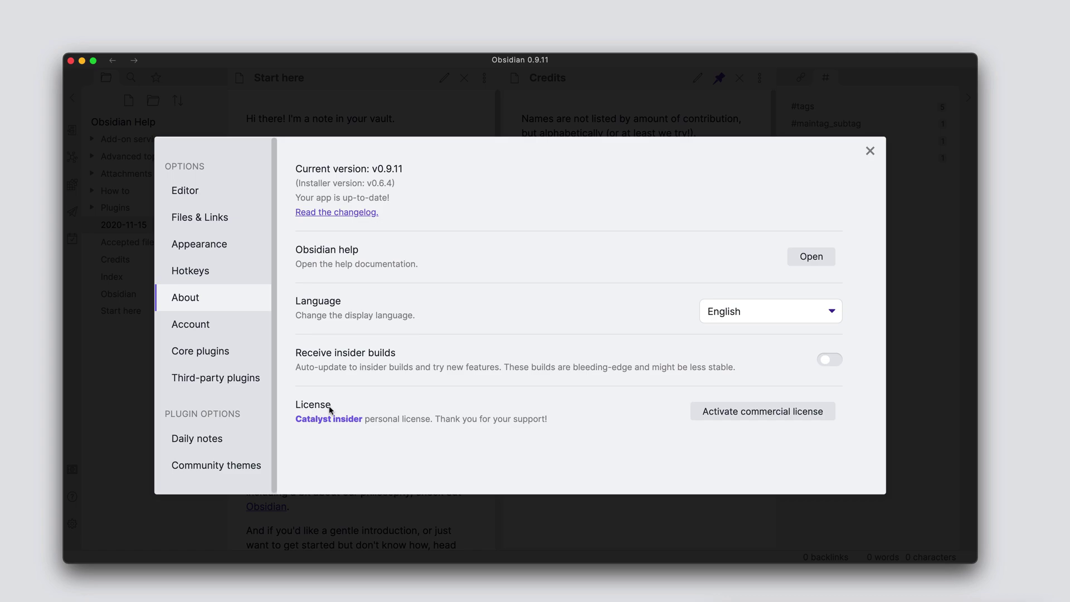
- Review the Account settings and the list of core plugins
left_click(213, 334)
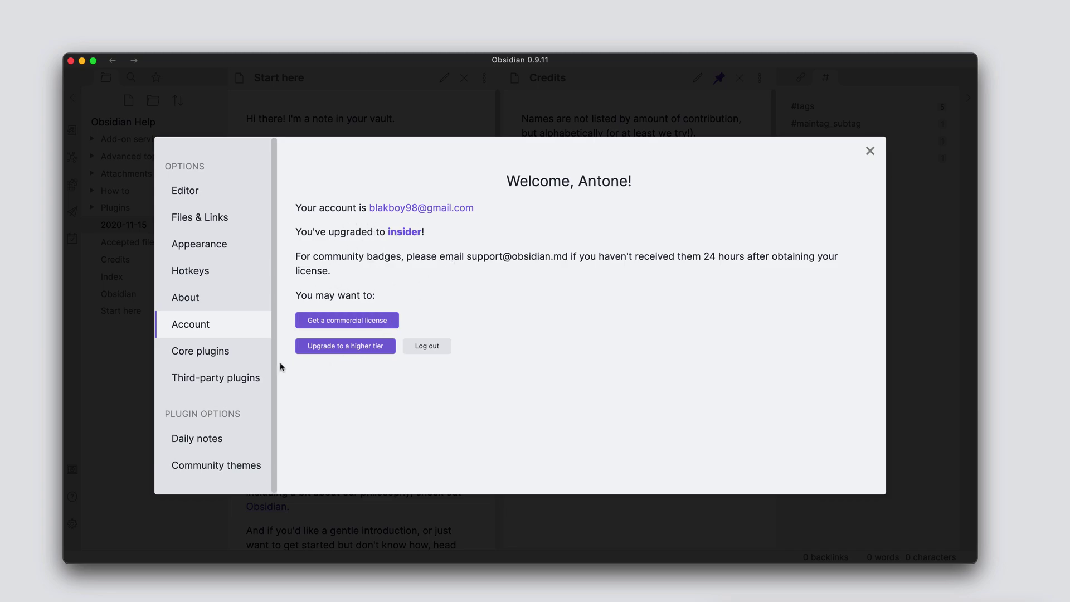
left_click(215, 361)
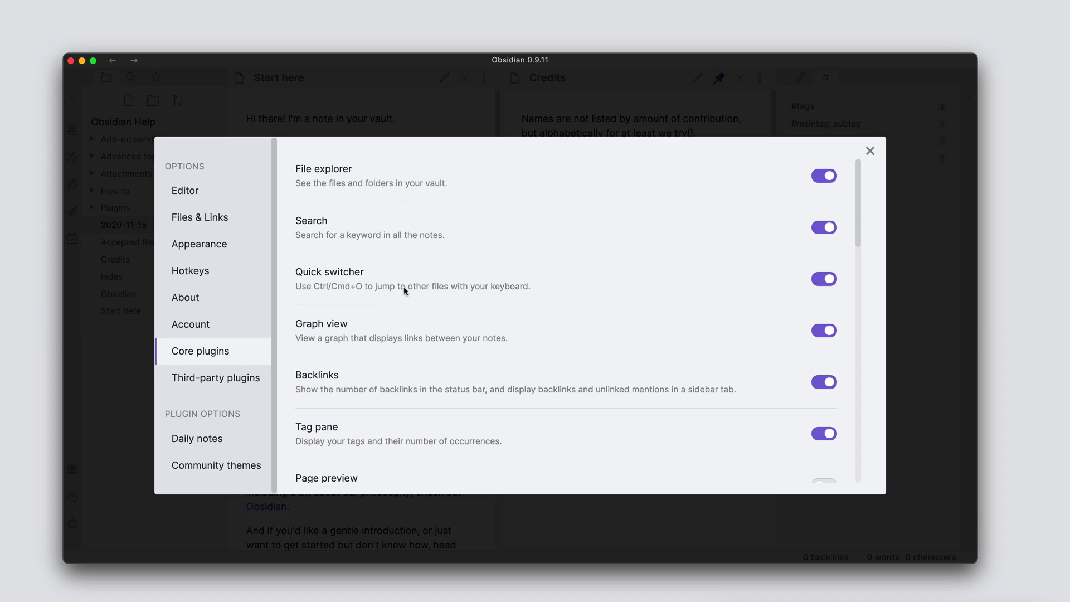
scroll(429, 287, "down", 2)
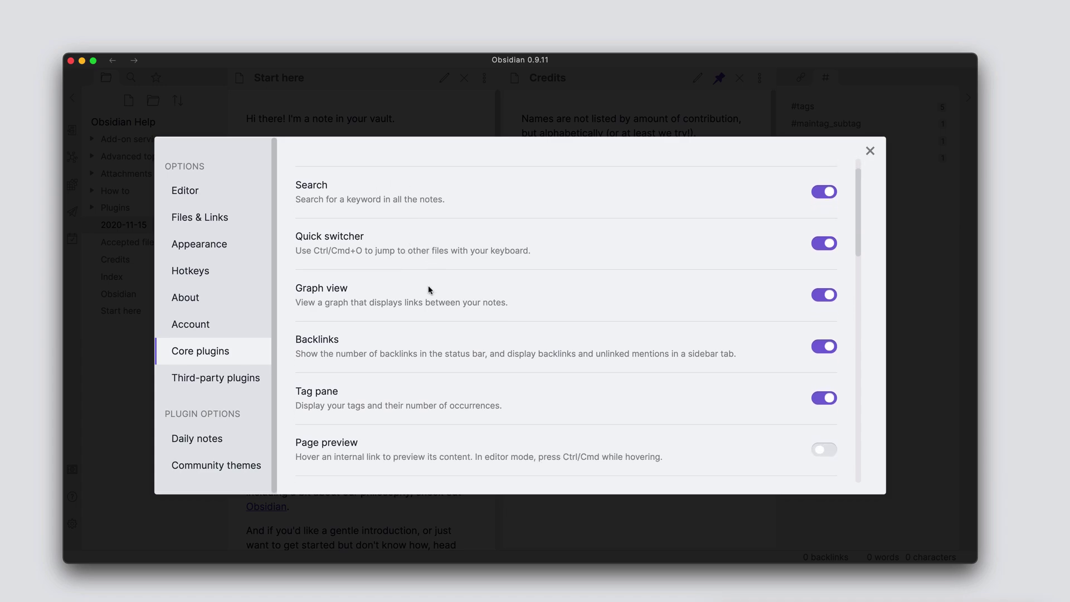
- Turn off Safe Mode in the third-party plugin settings to allow community plugins
left_click(225, 390)
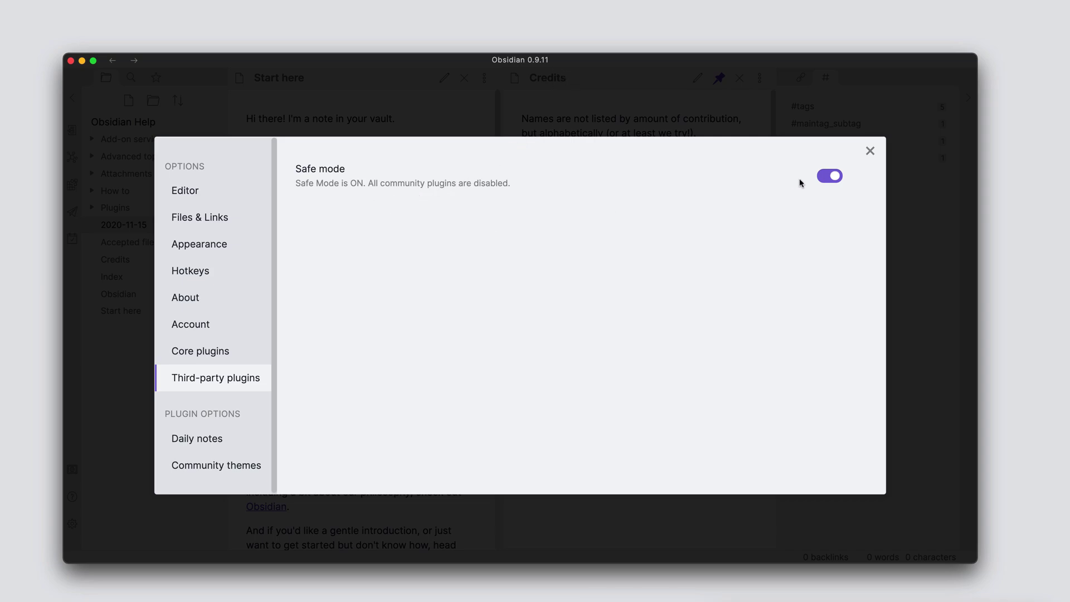
left_click(820, 179)
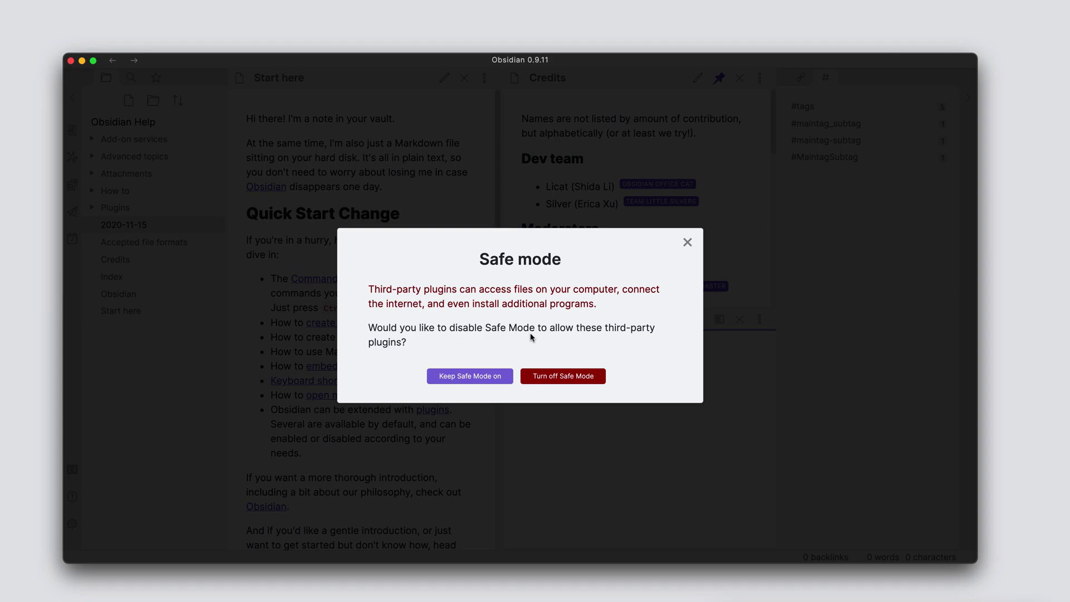
left_click(563, 376)
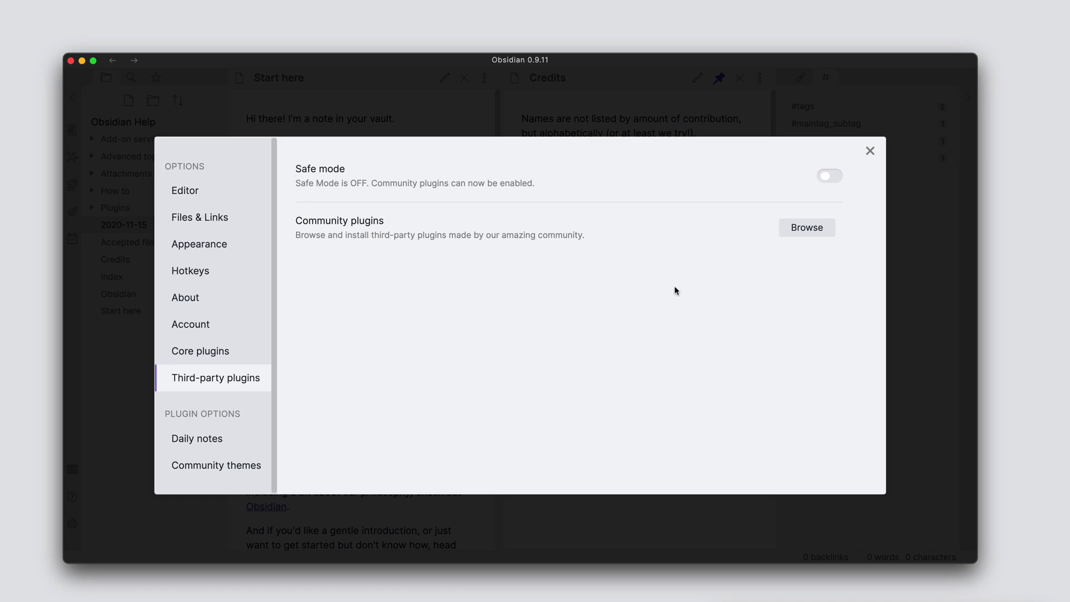
- Install the Calendar plugin from the community plugins and enable it among the installed plugins
left_click(802, 228)
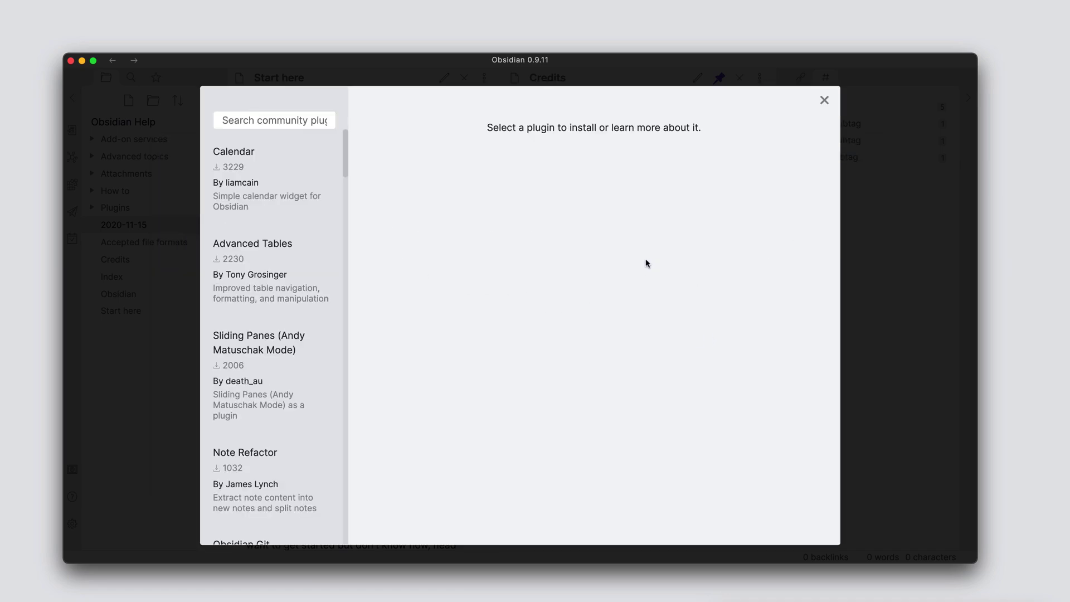
left_click(264, 185)
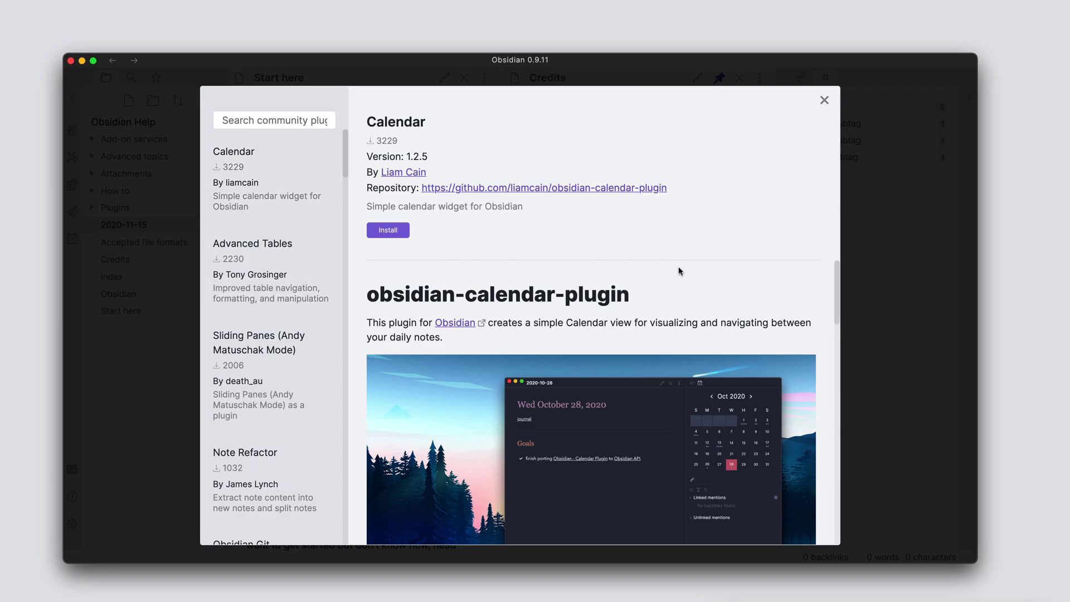
left_click(392, 236)
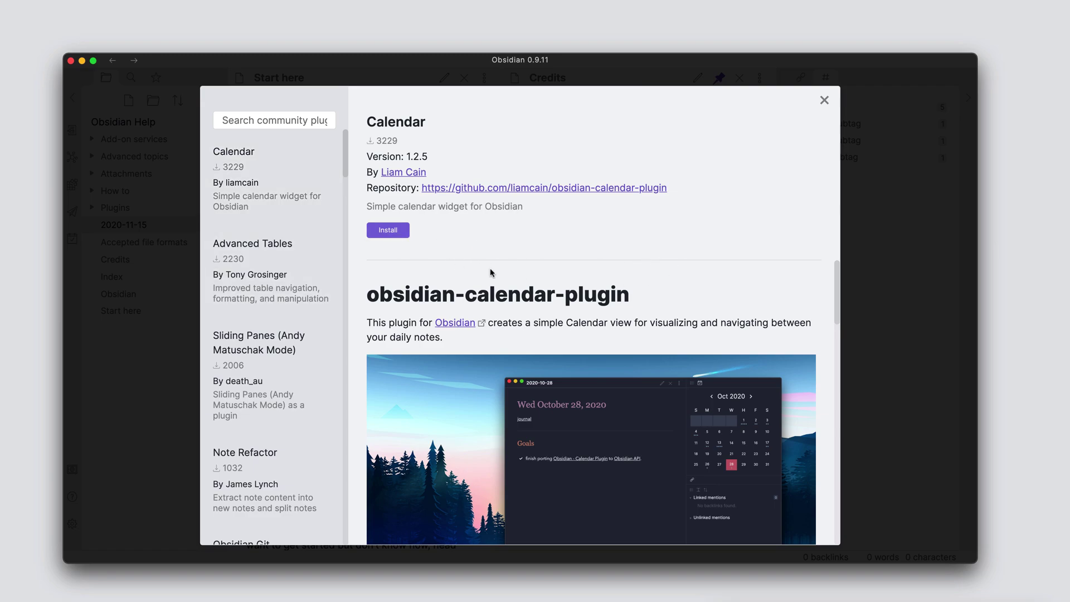
left_click(825, 102)
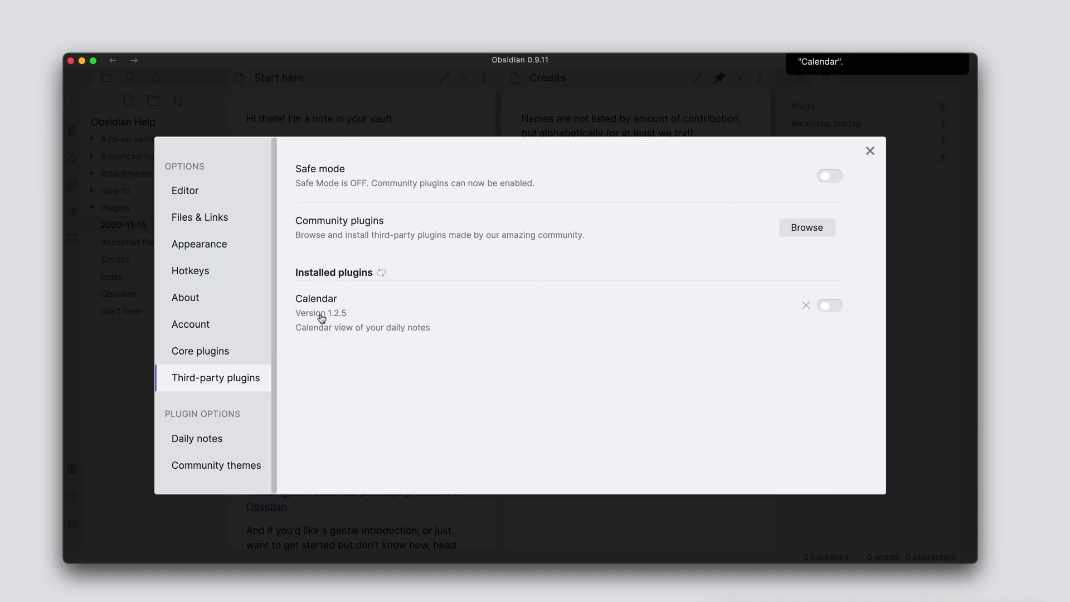
left_click(382, 323)
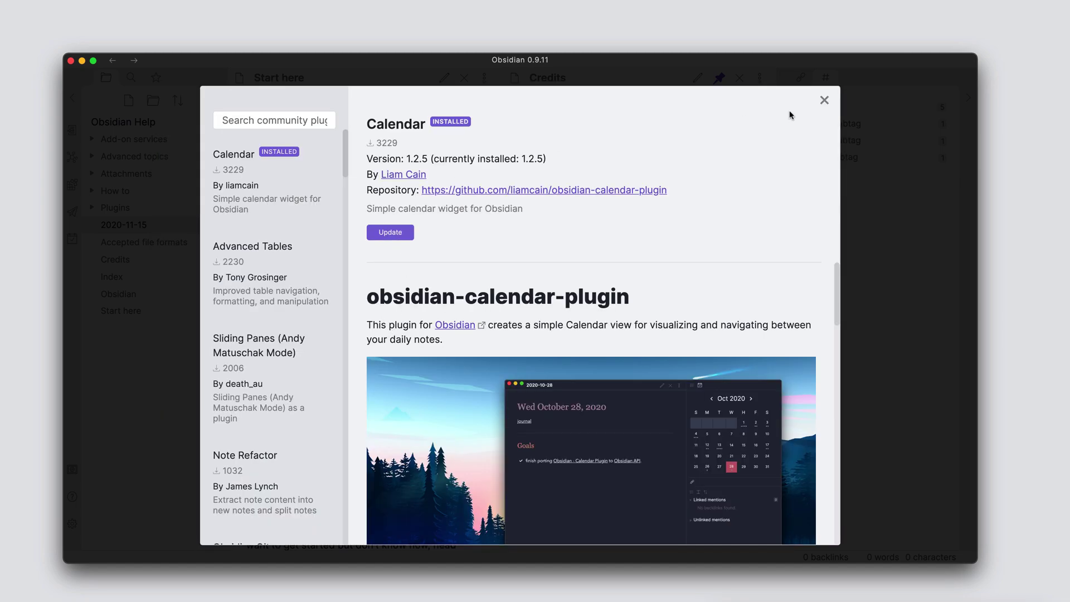
left_click(823, 102)
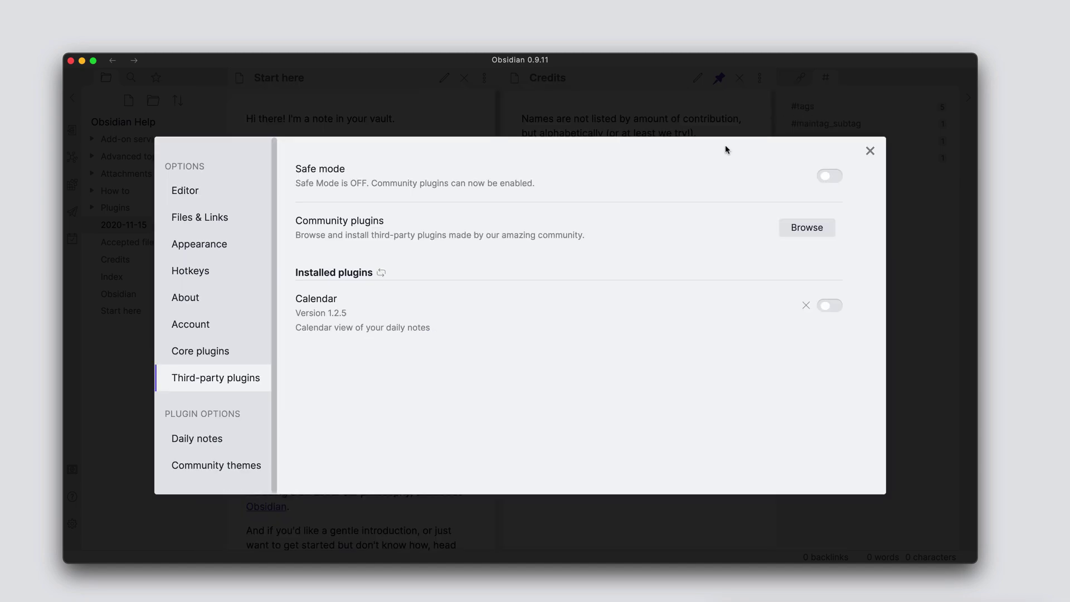
left_click(835, 311)
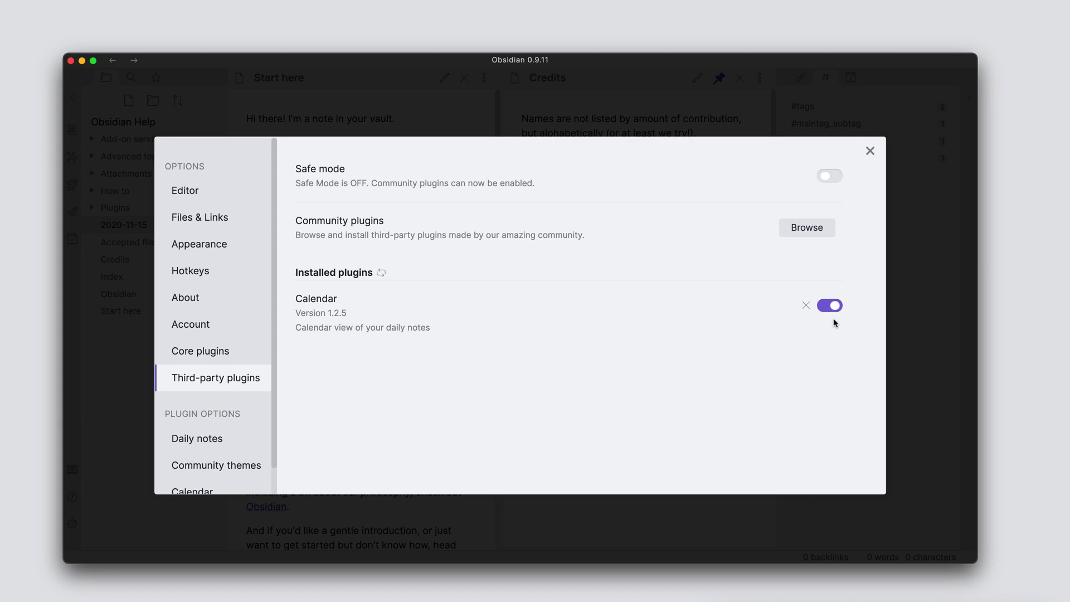
- Review the plugin options for Community themes and Calendar, and close the settings
scroll(252, 422, "down", 1)
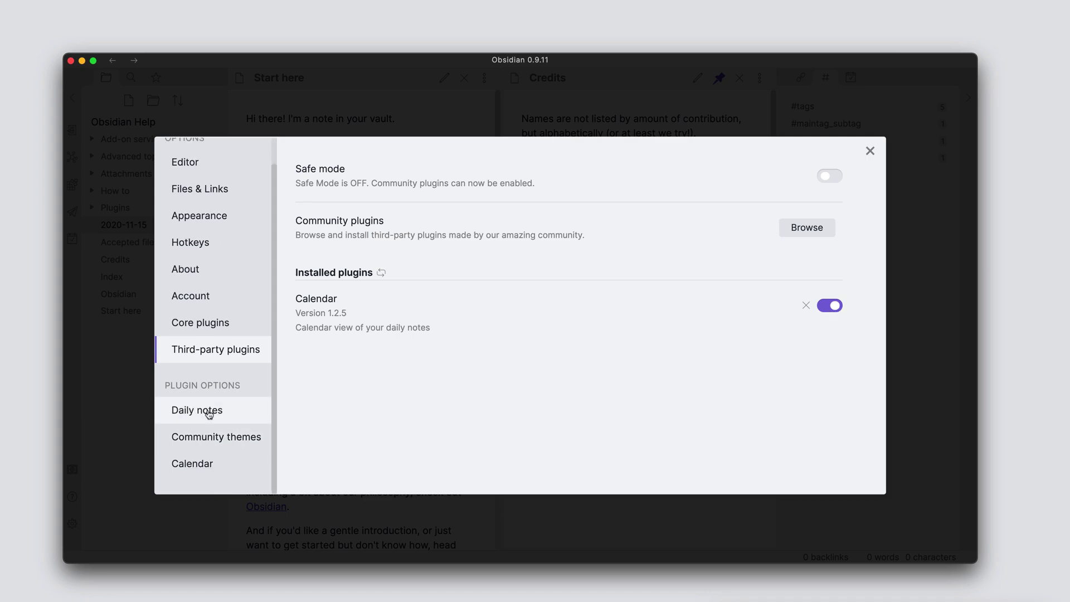
left_click(210, 437)
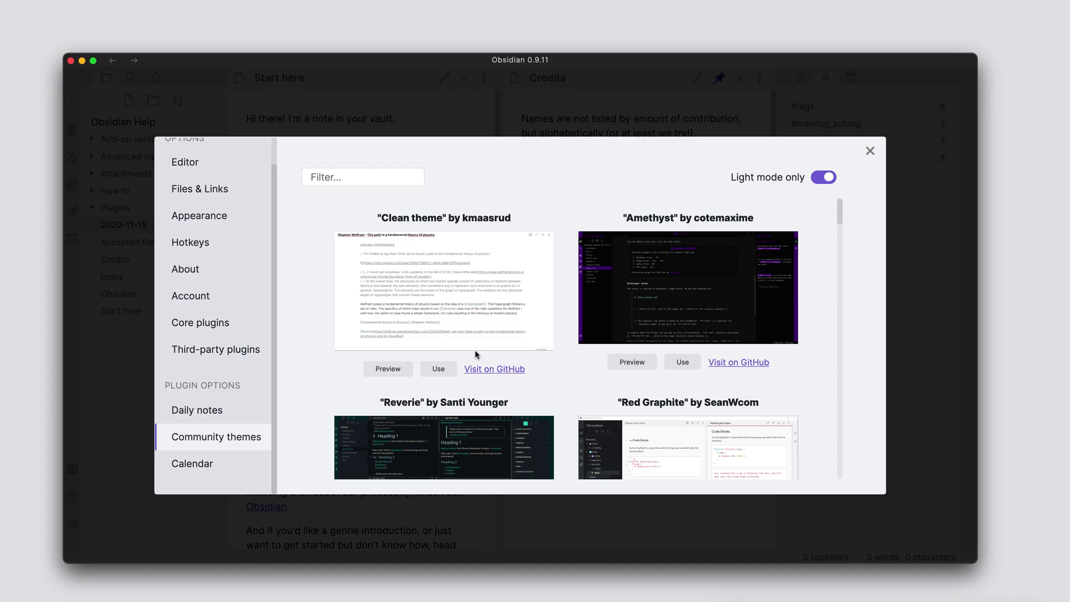
left_click(204, 467)
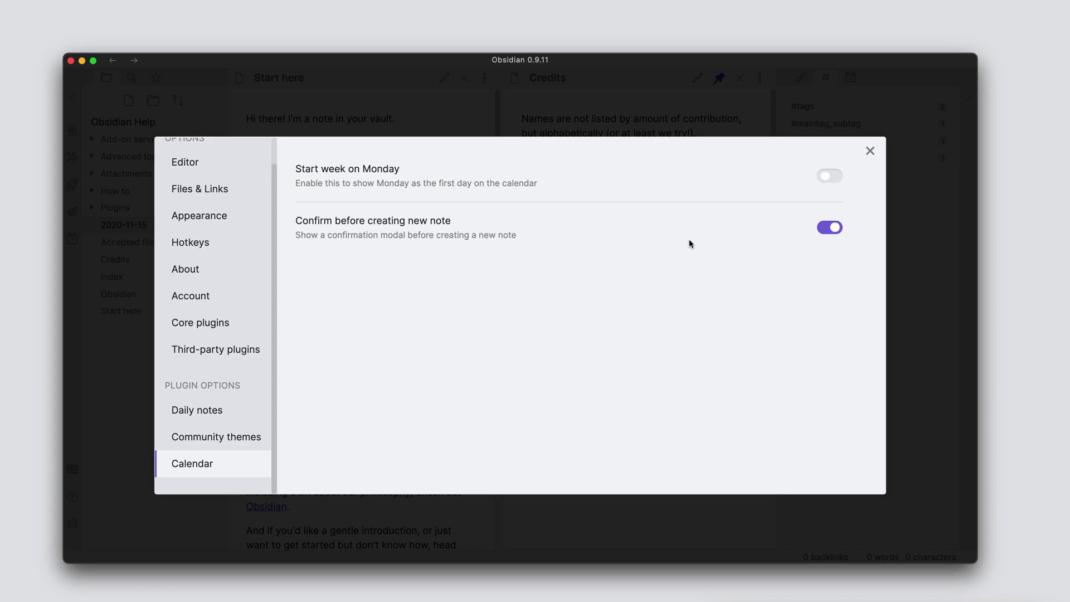
left_click(870, 152)
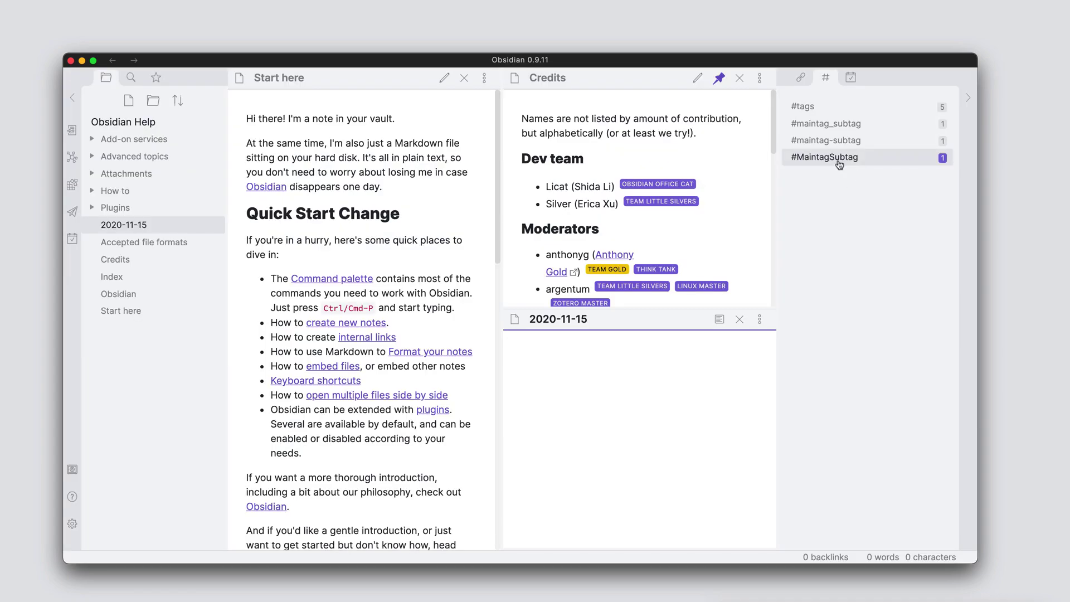